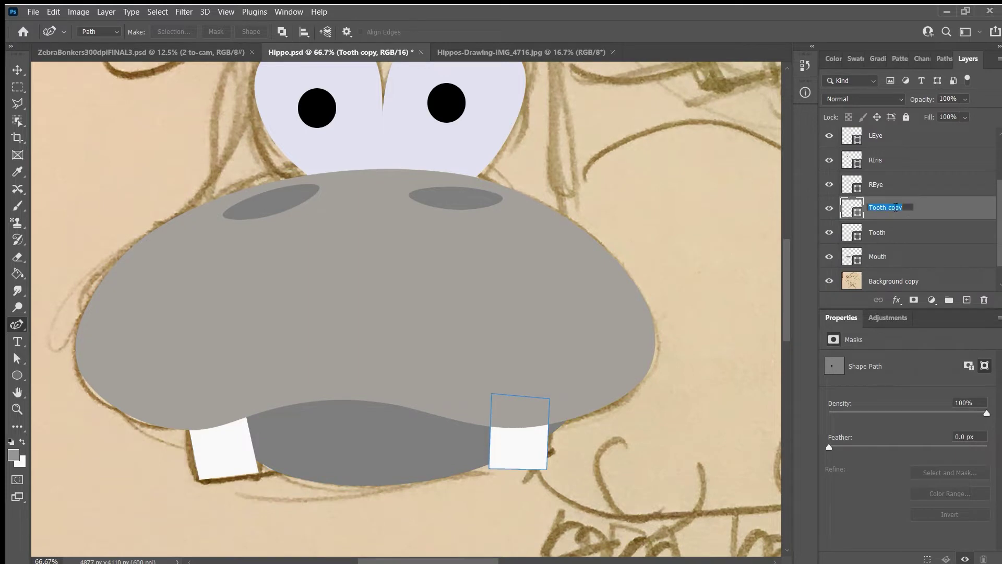
- Rename the two tooth layers Tooth Left and Tooth Right, and select the mouth area on the canvas
click(892, 232)
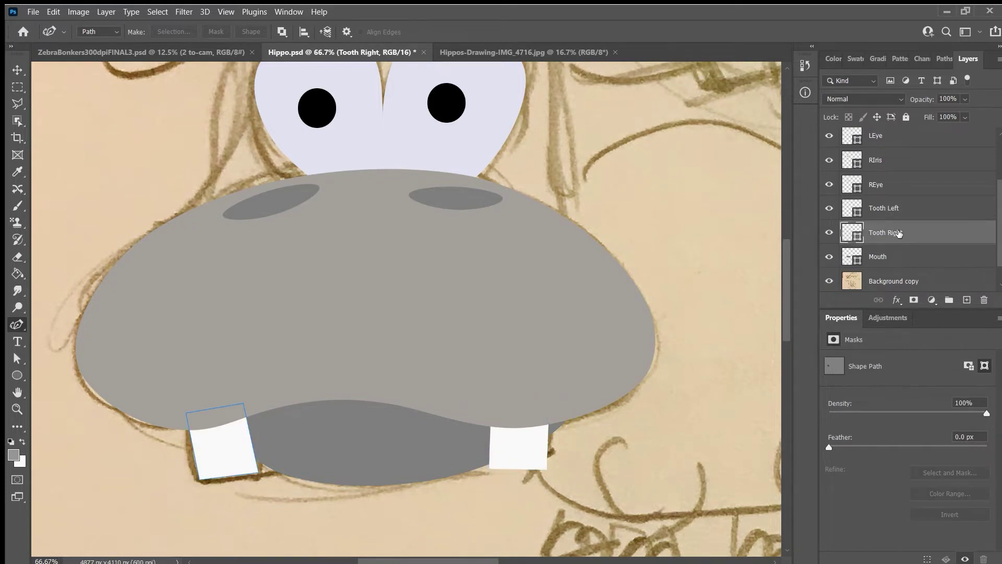
key(z)
key(ctrl+minus)
key(ctrl+minus)
key(v)
click(376, 365)
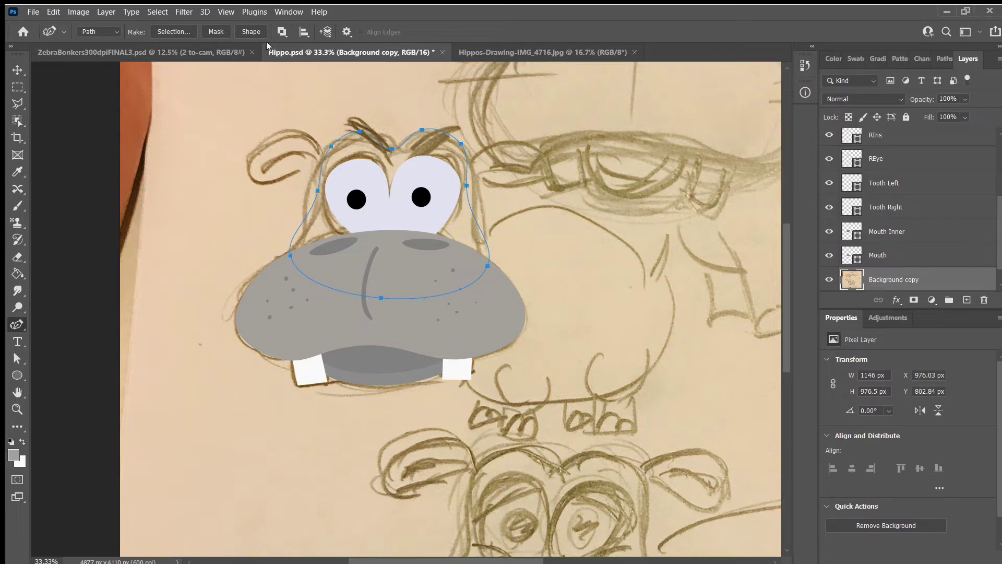
- Convert the traced head path to a filled shape and adjust its lower side curves behind the muzzle
click(251, 32)
key(a)
click(290, 255)
drag(295, 283, 260, 292)
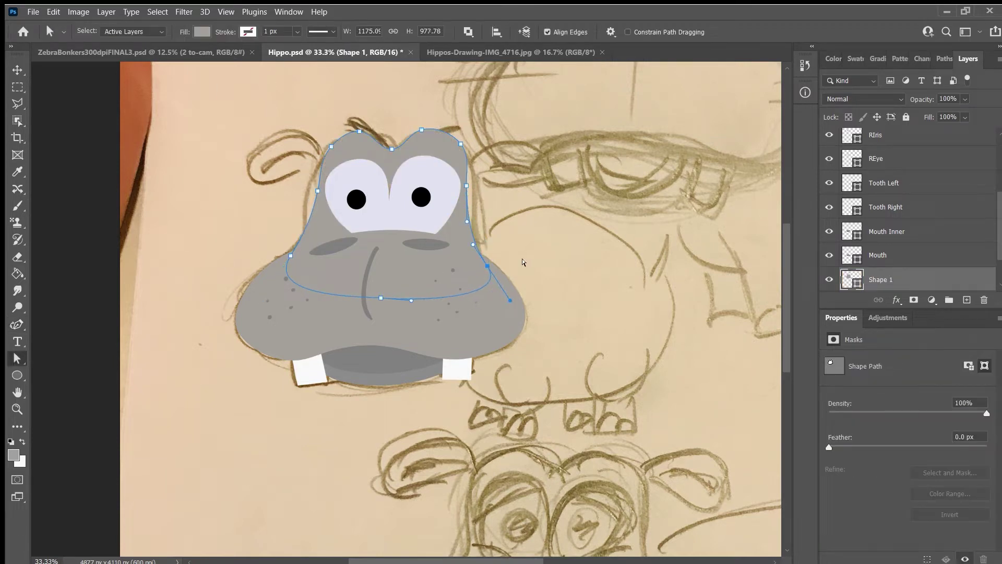
- Recolour the head shape with a grayscale swatch
click(855, 59)
click(947, 230)
click(839, 233)
click(846, 217)
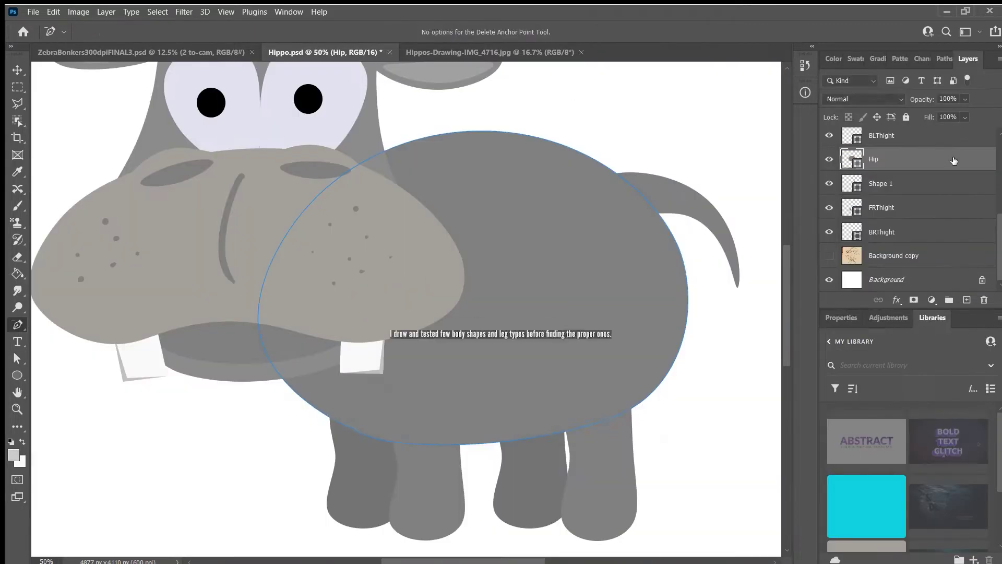
- Duplicate the Hip layer, pull the copy's lower anchor points up toward the back, and remove a lower anchor point
key(ctrl+j)
key(a)
drag(368, 434, 483, 147)
drag(566, 431, 592, 213)
key(p)
click(660, 384)
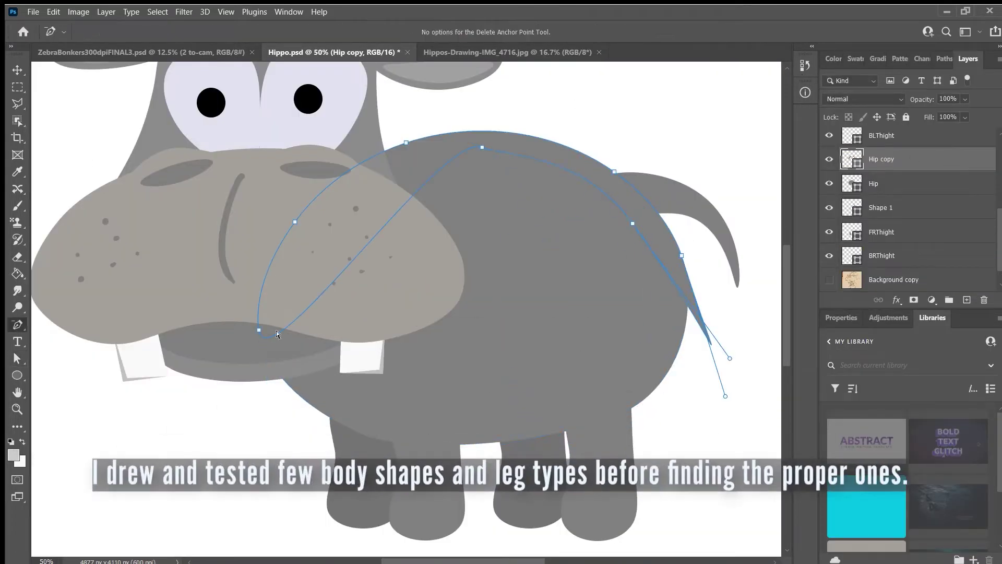
- Reshape the inner edge of the Hip copy by moving its anchor points to follow the curve of the back
click(15, 359)
drag(633, 223, 594, 173)
drag(482, 147, 439, 148)
right_click(17, 324)
click(68, 384)
key(a)
click(364, 159)
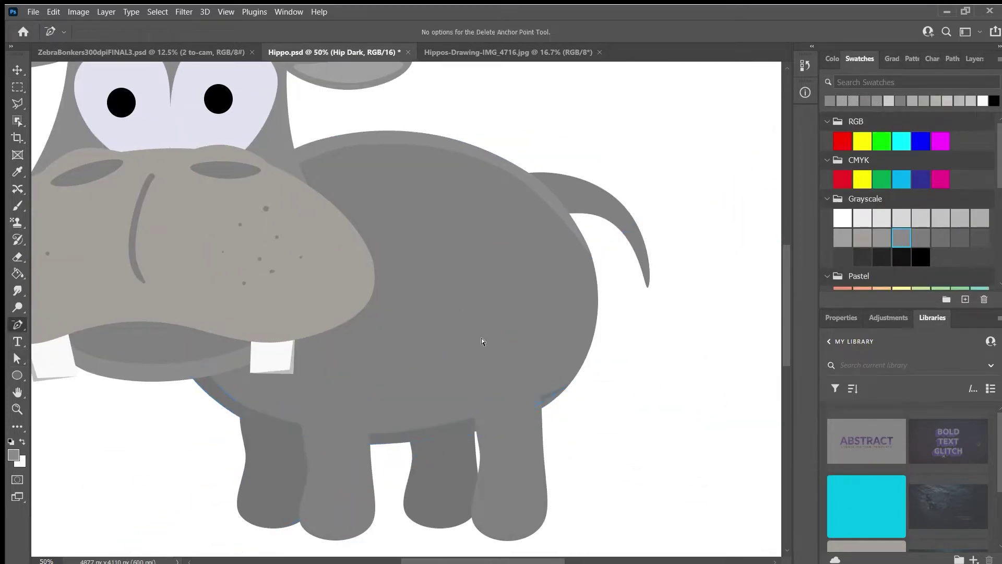
- Select the Hip Dark shape's path along the belly for anchor point editing
click(16, 358)
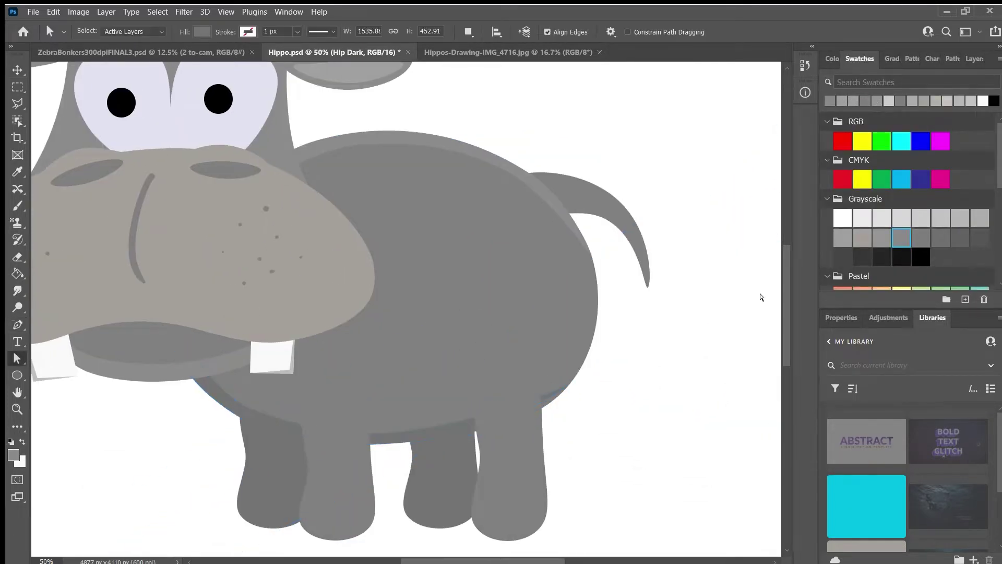
click(968, 58)
key(p)
click(17, 358)
click(470, 432)
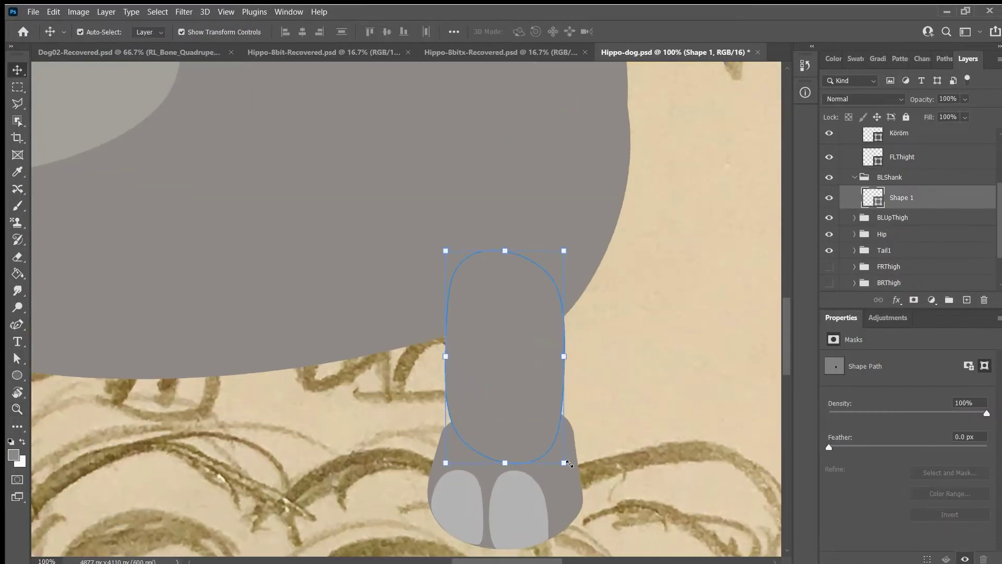
- Select the front right leg's shape layers from FRUpThigh through FRFoot
key(a)
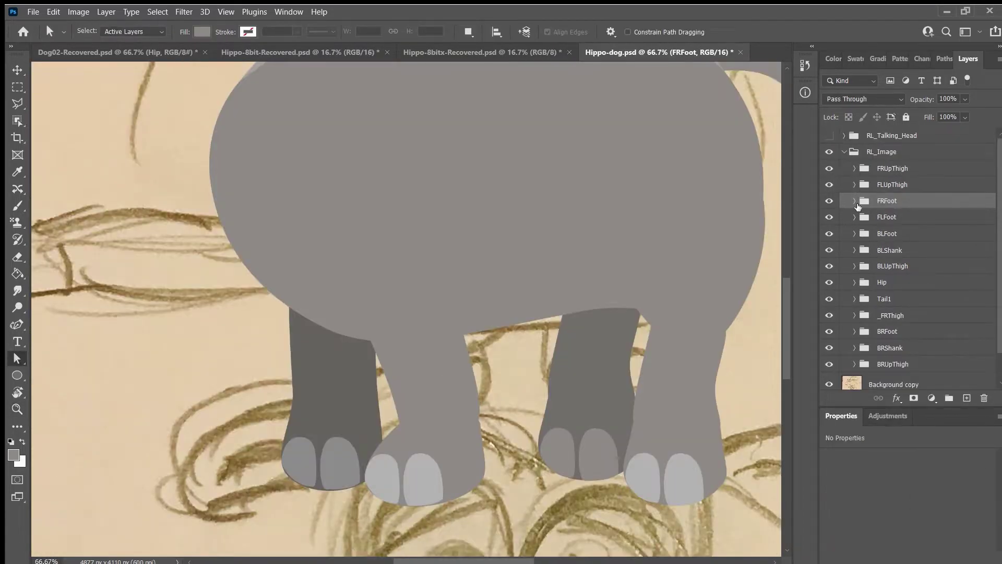
click(855, 184)
click(905, 204)
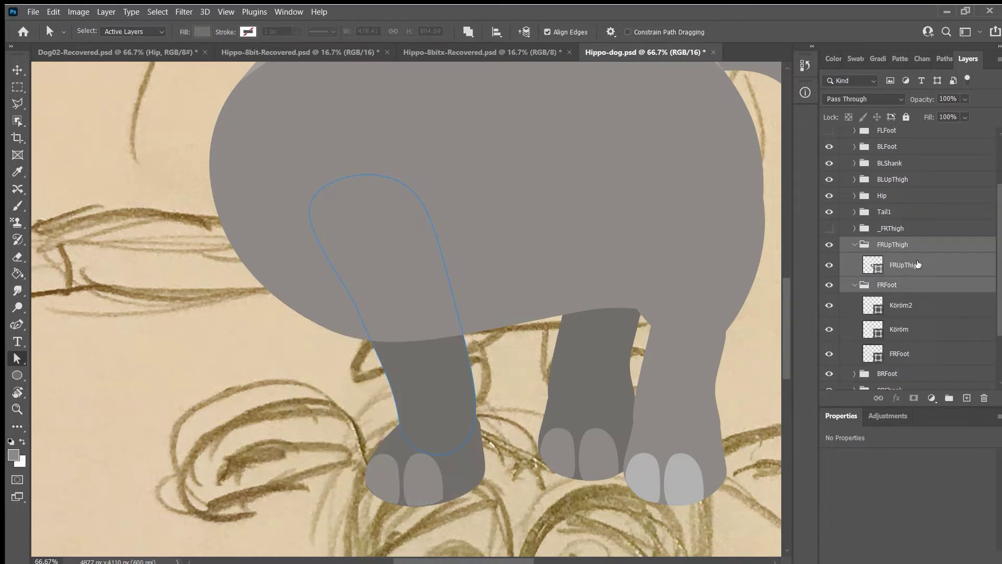
shift+click(899, 353)
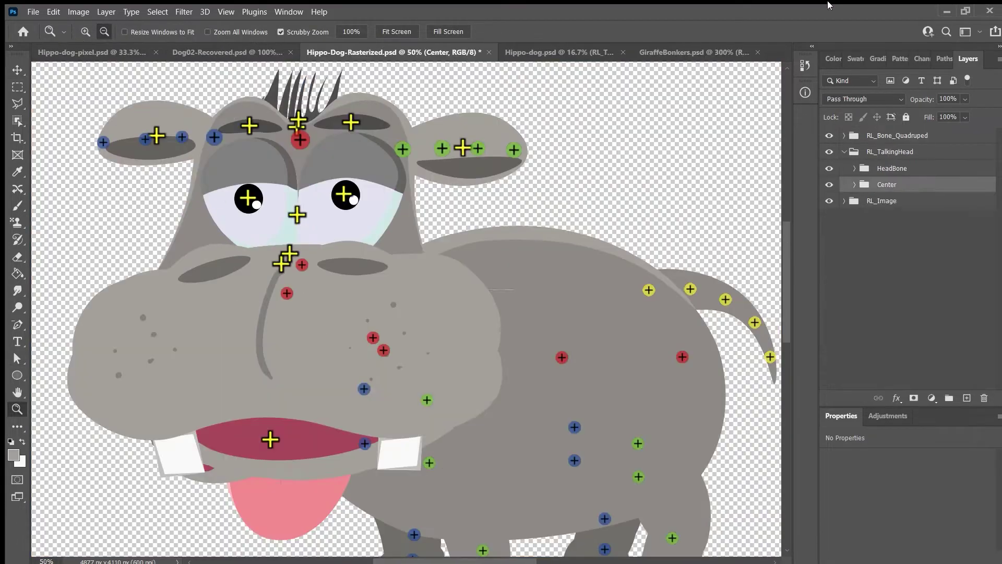
- Merge the Normal mouth expression's layers, from the base mouth to Nose, into one layer and remove the leftover group
click(875, 331)
scroll(882, 313, down, 4)
click(897, 251)
click(896, 262)
click(919, 355)
scroll(919, 261, up, 3)
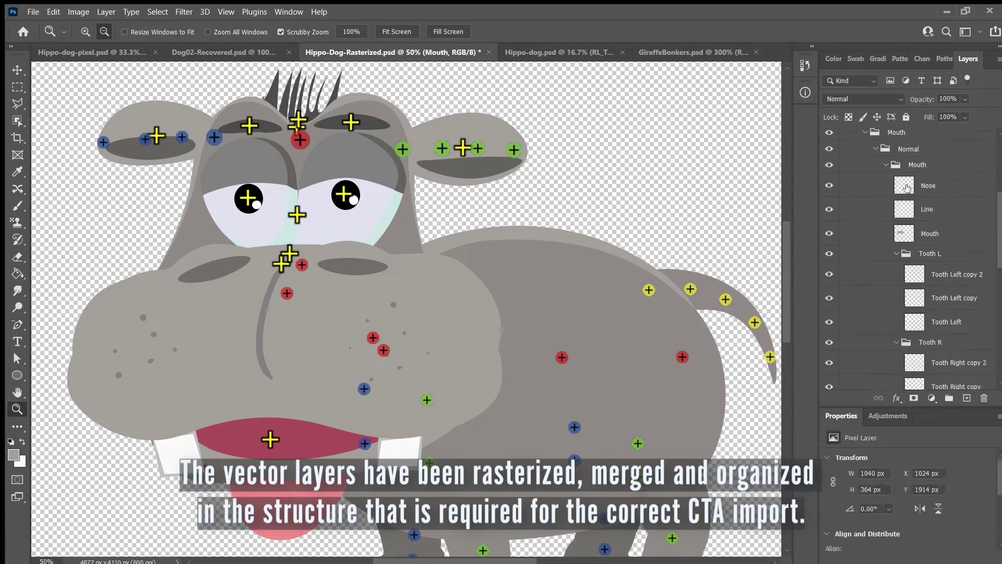
shift+click(928, 185)
key(ctrl+e)
drag(919, 185, 984, 398)
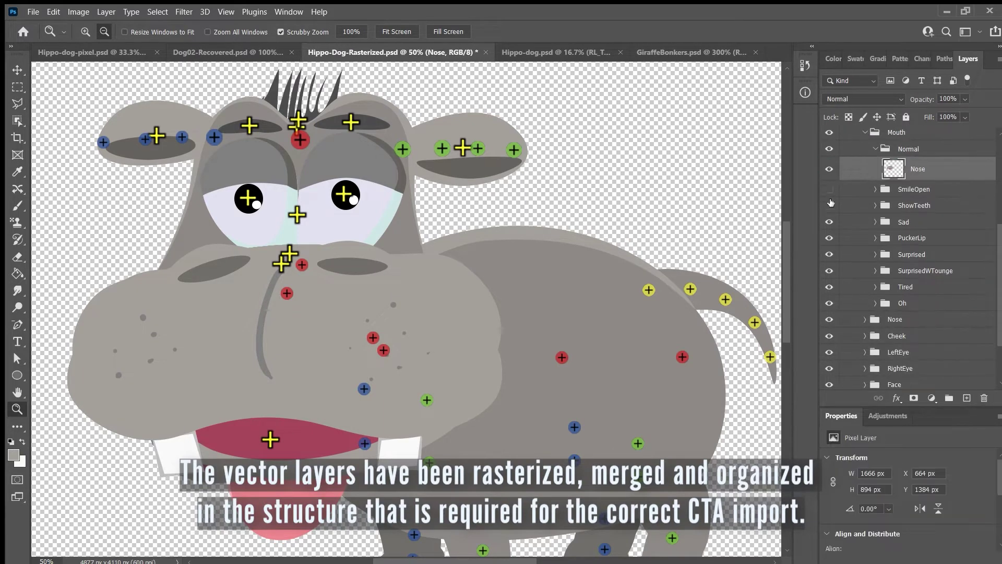
- Hide all the other mouth expression groups and show and expand only SmileOpen
drag(829, 190, 829, 304)
click(876, 149)
click(829, 149)
click(829, 165)
click(876, 165)
- Merge the SmileOpen expression's layers into one, move it out of its subgroup, and delete the leftover group
click(918, 313)
scroll(919, 271, up, 4)
shift+click(916, 236)
key(ctrl+e)
drag(916, 238, 916, 207)
drag(917, 238, 984, 397)
- Hide the SmileOpen expression group, and show and expand the ShowTeeth group
click(875, 198)
click(829, 197)
click(829, 214)
click(875, 214)
- Merge all layers of the ShowTeeth expression, from the base mouth up to the top layer, into one
click(919, 250)
scroll(908, 292, down, 5)
scroll(904, 325, down, 8)
click(919, 328)
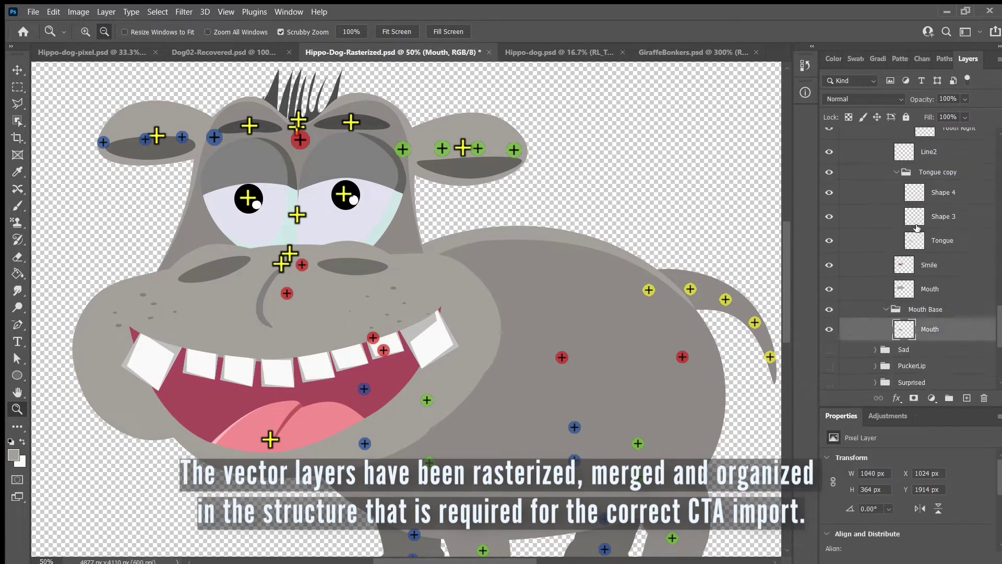
scroll(917, 235, up, 8)
shift+click(919, 235)
key(ctrl+e)
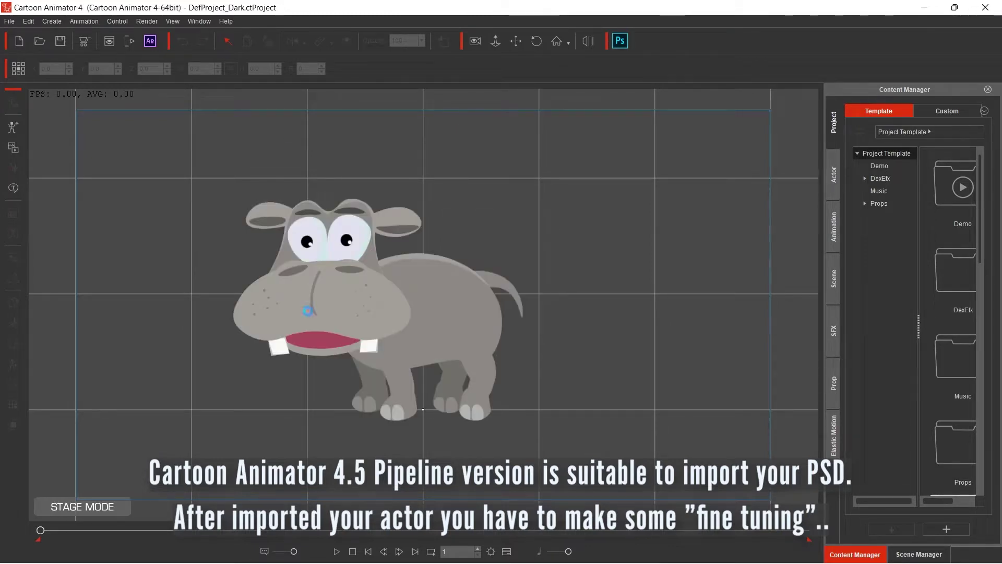
- Open the imported hippo's Facial Animation Setup in Cartoon Animator and position the pupils for the eye expressions
double_click(330, 298)
click(13, 208)
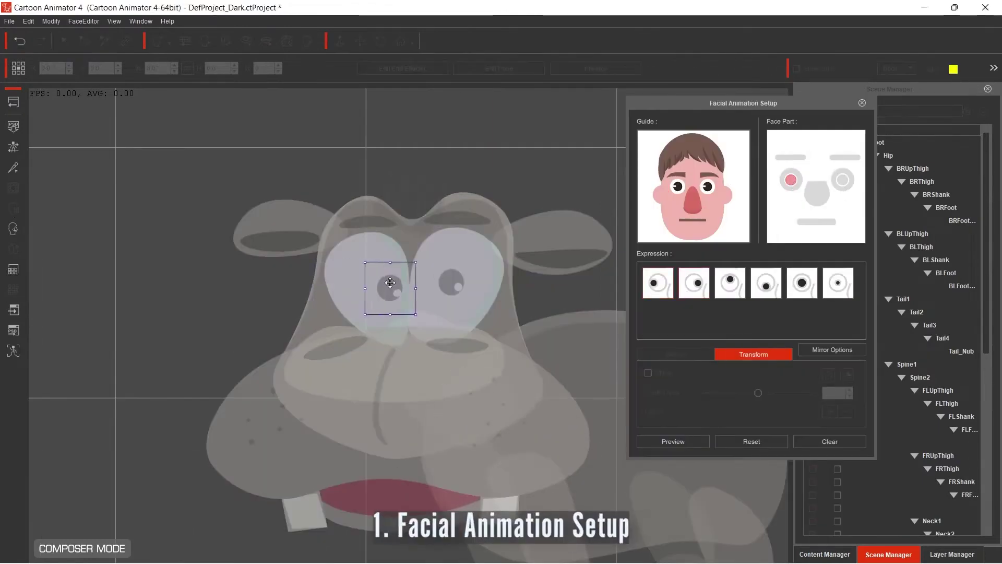
click(448, 283)
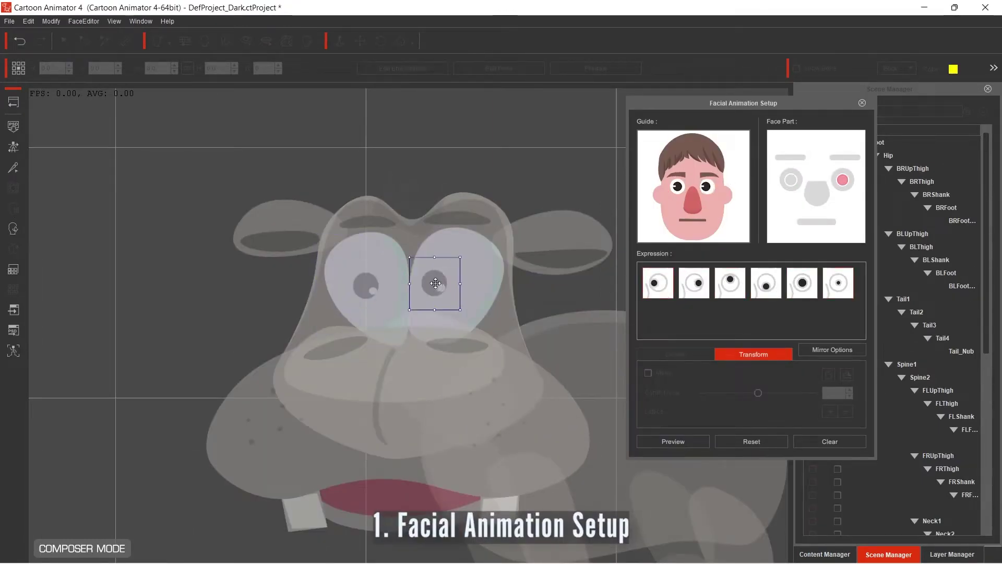
click(729, 282)
mouse_move(452, 282)
mouse_down()
mouse_move(453, 244)
mouse_move(453, 291)
mouse_move(501, 334)
mouse_move(460, 290)
mouse_up()
click(765, 282)
click(801, 282)
click(838, 283)
click(861, 102)
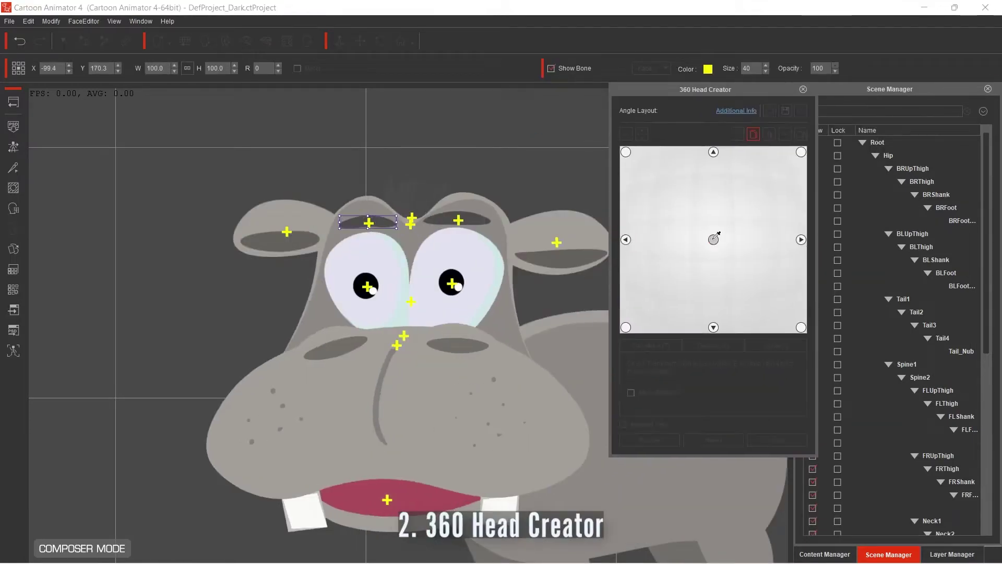
- In the 360 Head Creator, copy the front-facing pose to the left, right and up angles, and select the left angle
click(626, 239)
click(753, 134)
click(714, 240)
click(801, 240)
click(753, 134)
click(713, 239)
click(714, 151)
click(753, 135)
click(714, 240)
click(714, 327)
click(626, 240)
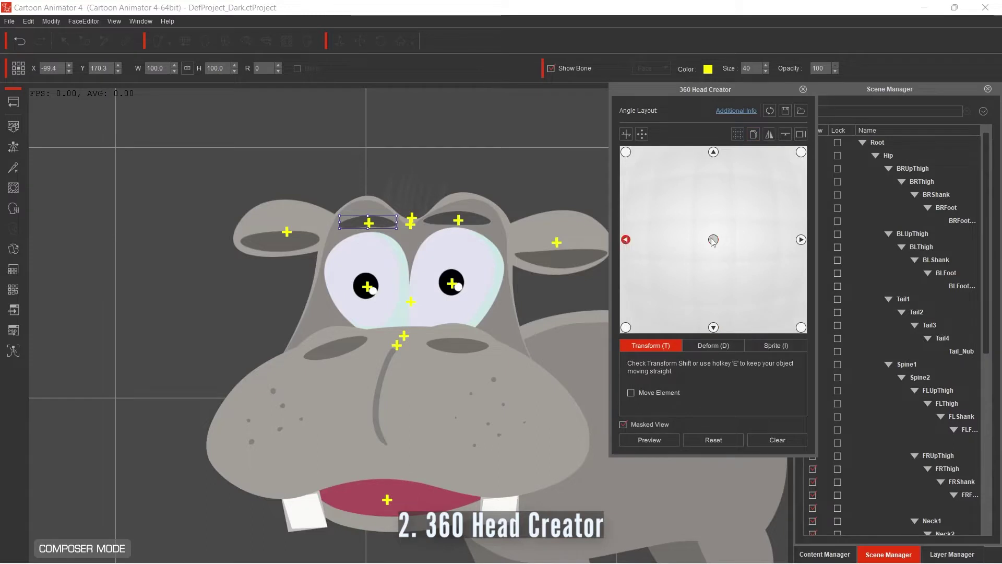
- Shift both eyes sideways for the left-facing angle, close the 360 Head Creator, and turn off the Right Eye layer's mask
click(338, 305)
click(69, 72)
click(425, 271)
click(70, 72)
click(803, 90)
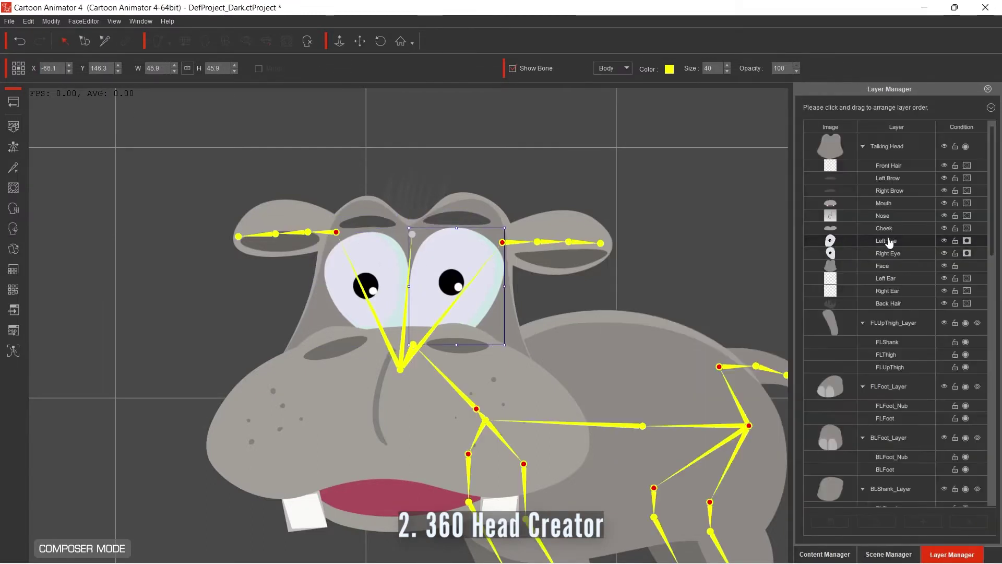
click(967, 254)
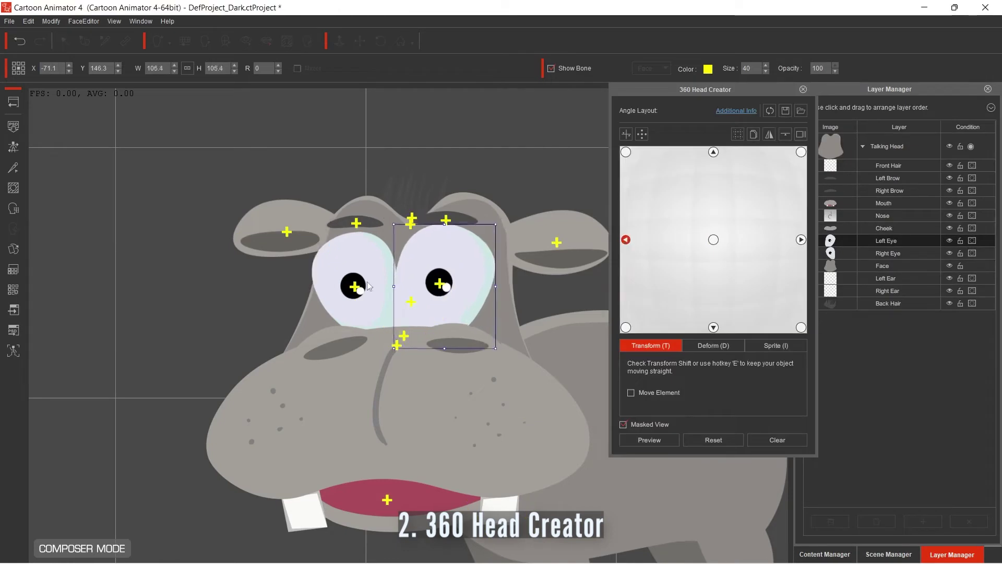
- Shift both eyes and both brows further left for the left-facing angle
click(69, 71)
click(439, 272)
click(69, 71)
click(343, 223)
click(70, 72)
click(445, 220)
click(69, 72)
- Deform the face mesh to follow the head turn in the left-facing angle
click(467, 435)
key(d)
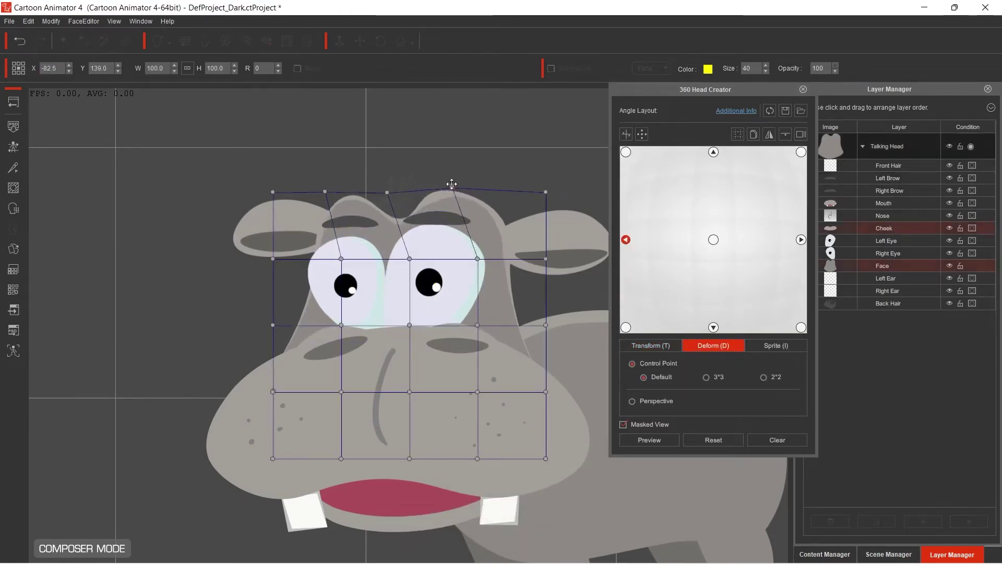
drag(393, 259, 396, 259)
click(628, 242)
click(628, 241)
- Move the muzzle left, deform its outer edge, and adjust its vertical position for the left-facing angle
click(384, 402)
key(t)
drag(435, 415, 427, 414)
key(d)
drag(198, 325, 206, 337)
drag(198, 455, 214, 452)
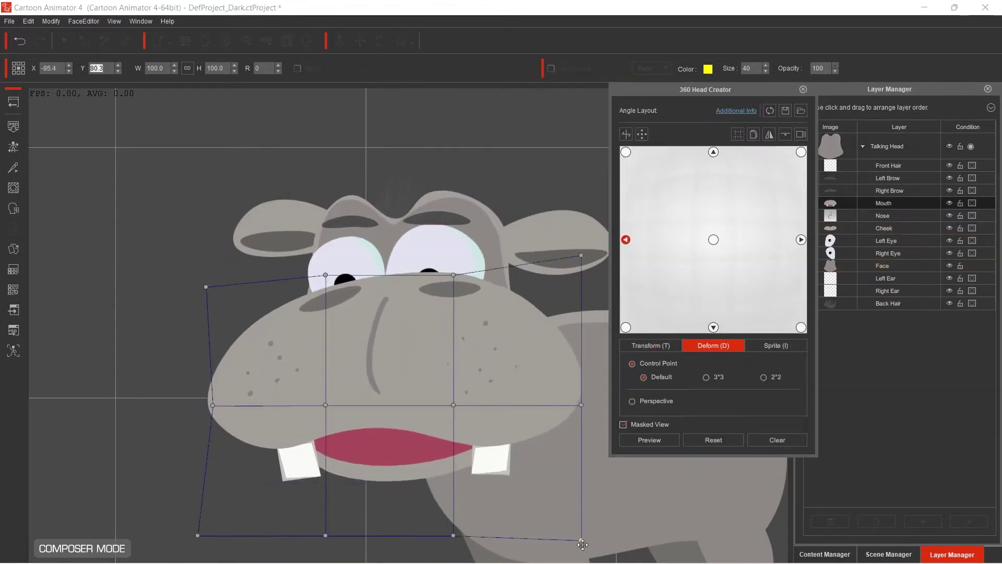
key(t)
click(118, 66)
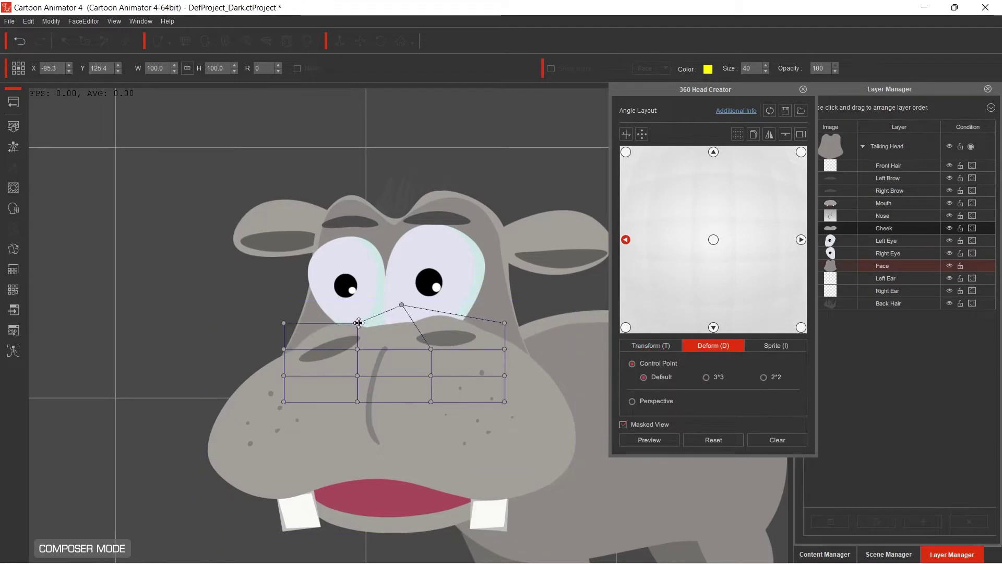
- Adjust the cheek and brow for the side-facing angles and switch to deforming the head
click(522, 228)
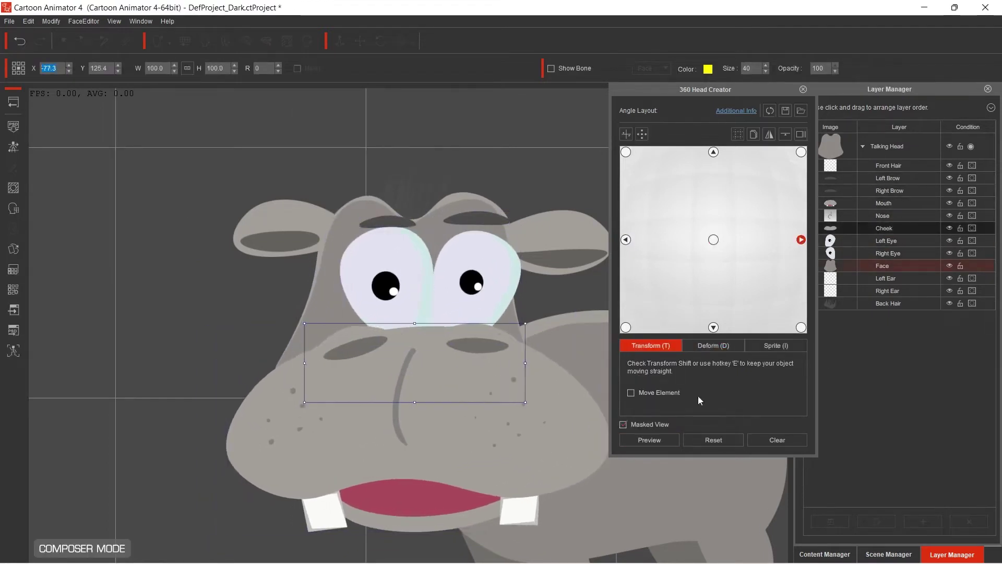
click(365, 223)
key(d)
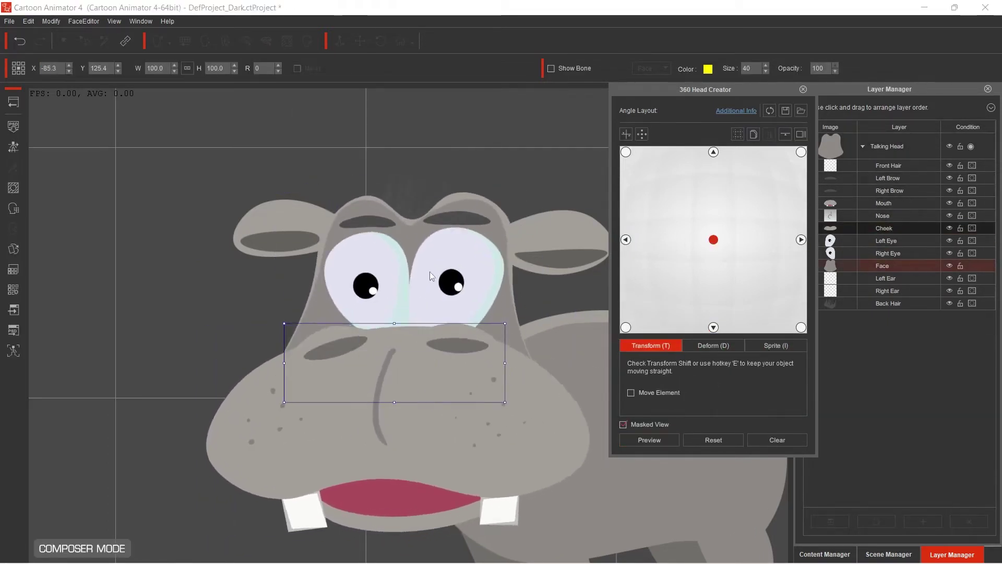
- Pose the cheek and facial features for the up-facing angle and switch to deforming them
click(713, 152)
click(888, 228)
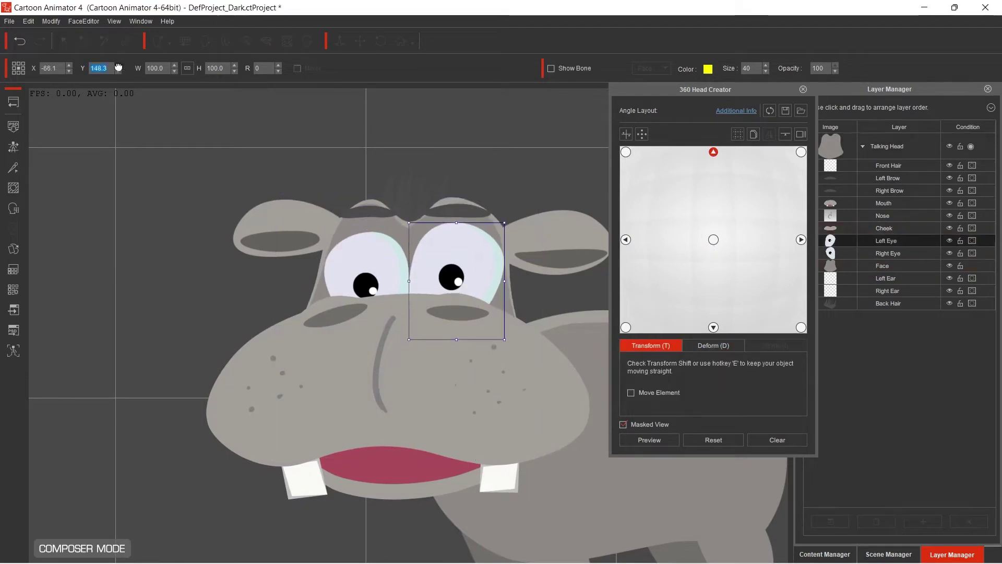
key(d)
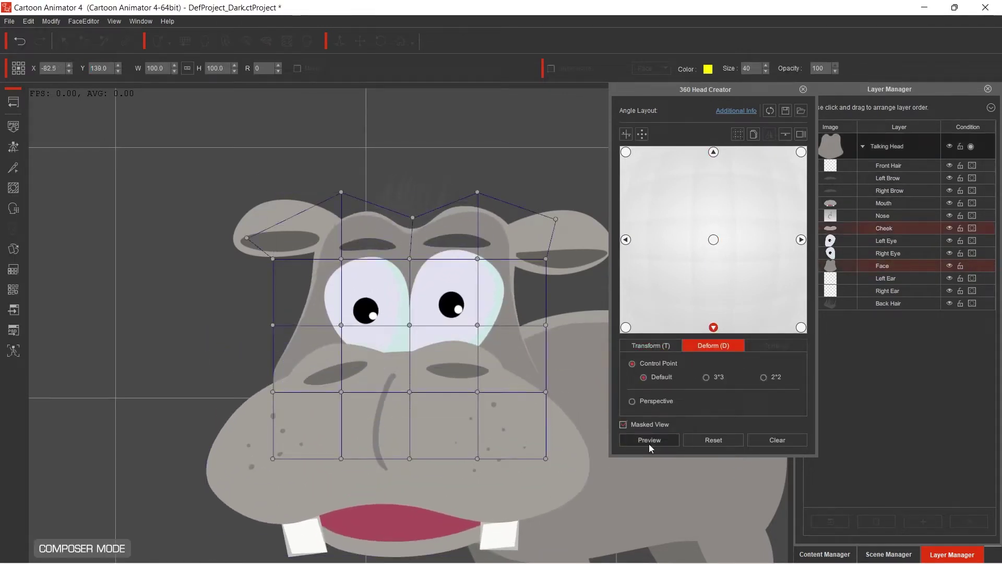
- Preview the 360 head rotation to examine the posed angles
click(649, 440)
click(649, 440)
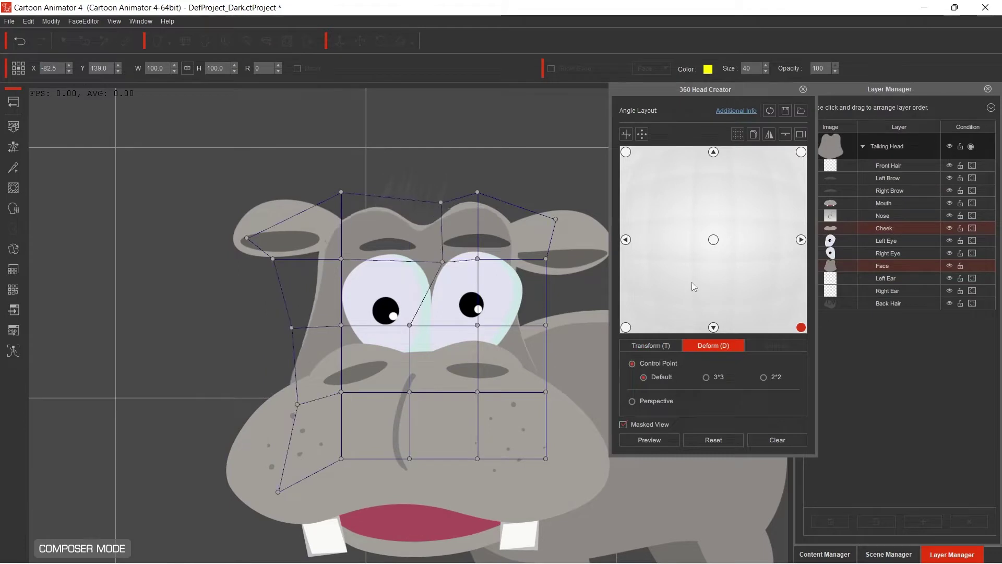
click(656, 438)
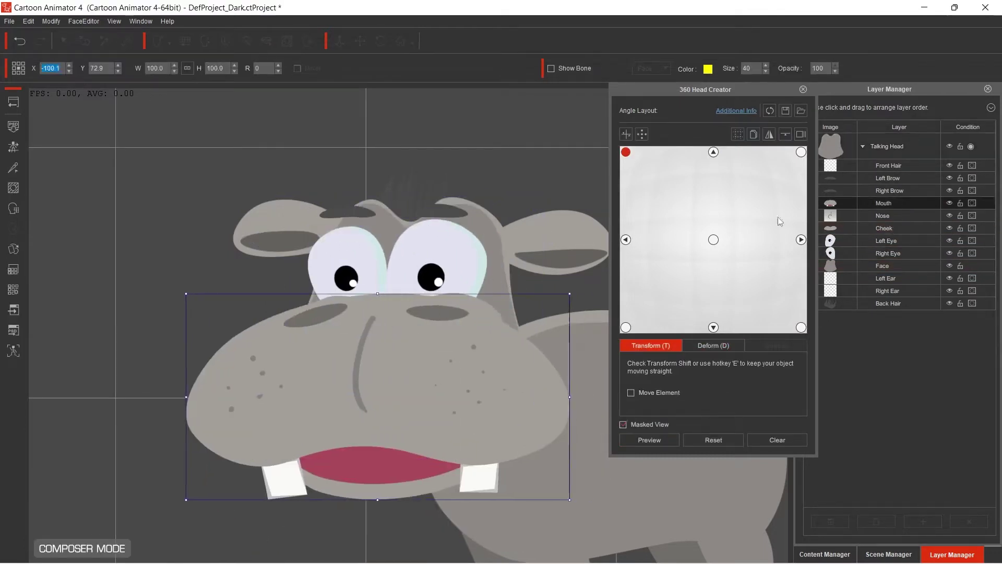
- Pose the cheek, back hair, eyes and muzzle for the two upper diagonal angles, and deform the face's upper edge
click(883, 228)
click(890, 301)
click(801, 152)
click(461, 261)
click(381, 261)
click(376, 396)
click(884, 228)
click(375, 212)
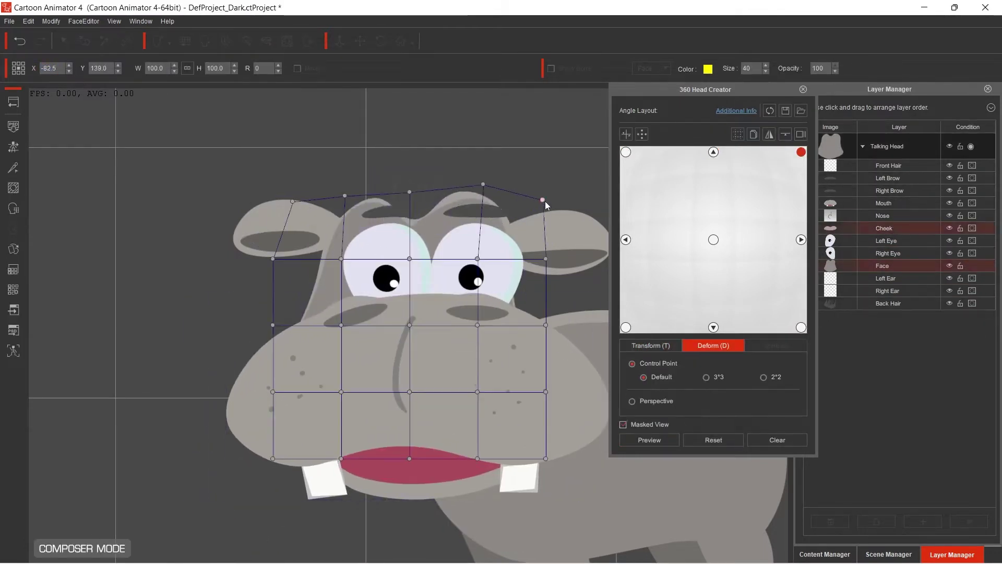
drag(544, 199, 440, 183)
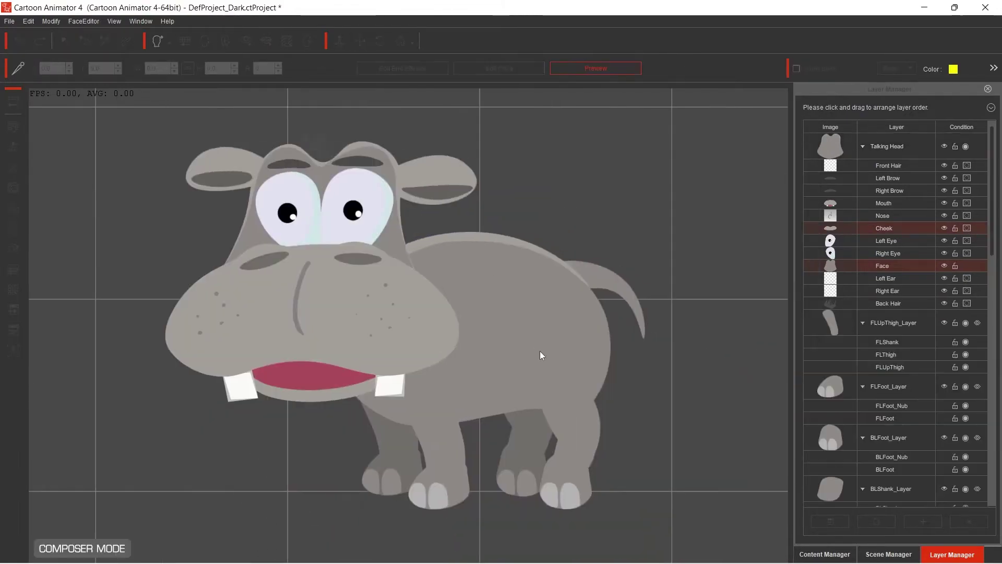
- Return to the stage and save the hippo character as a custom actor in the Character > WIP folder
click(539, 355)
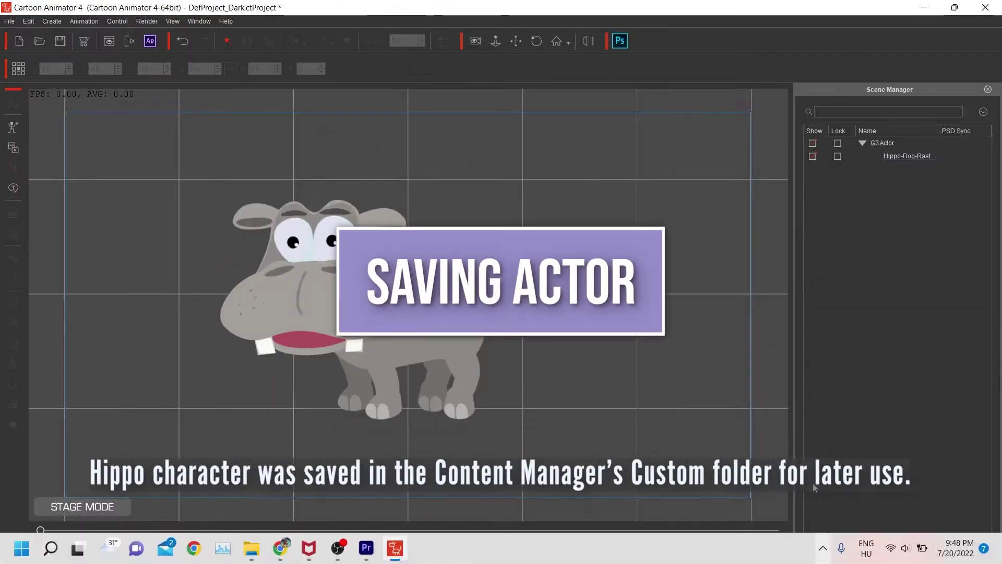
click(823, 555)
click(921, 115)
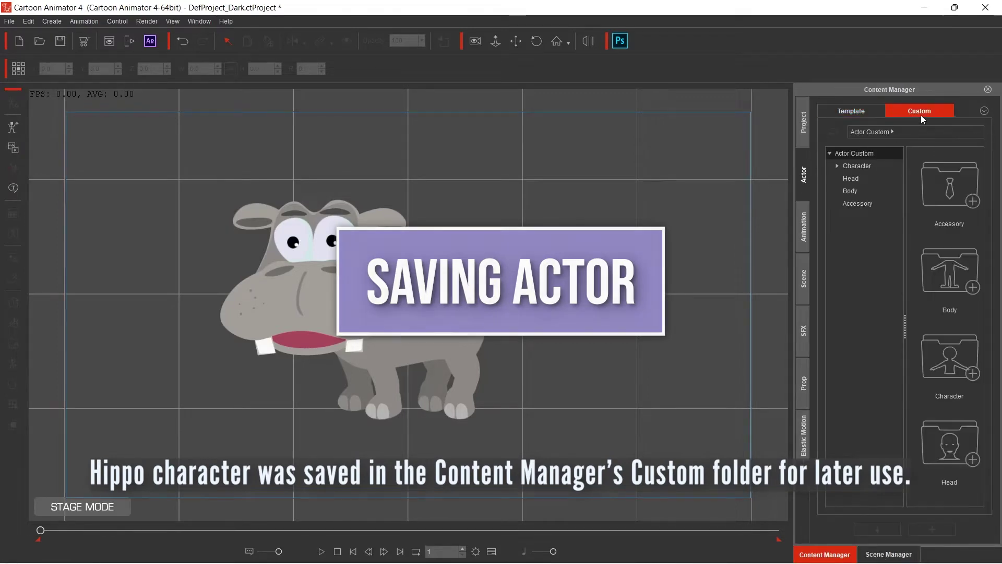
click(837, 166)
click(859, 454)
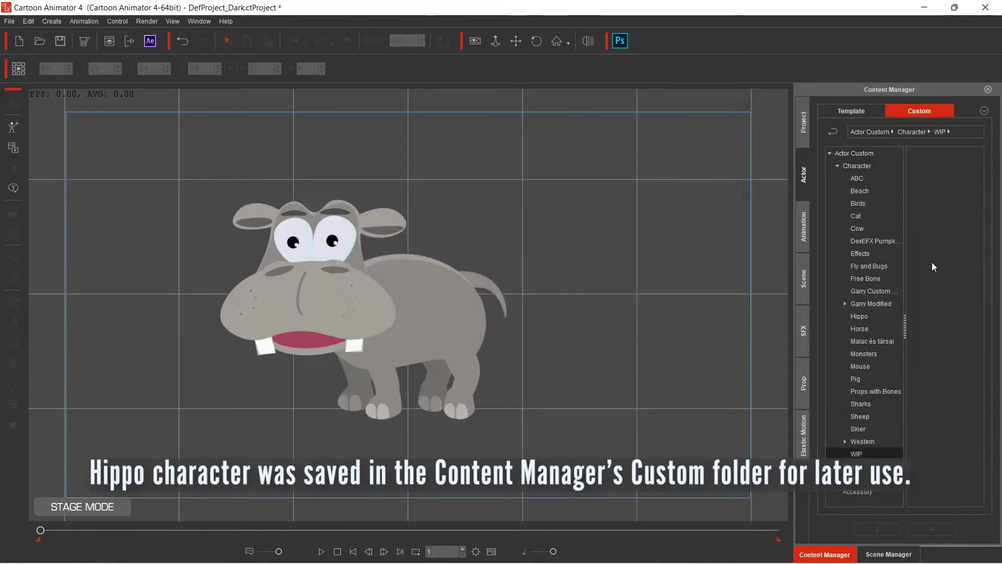
click(428, 298)
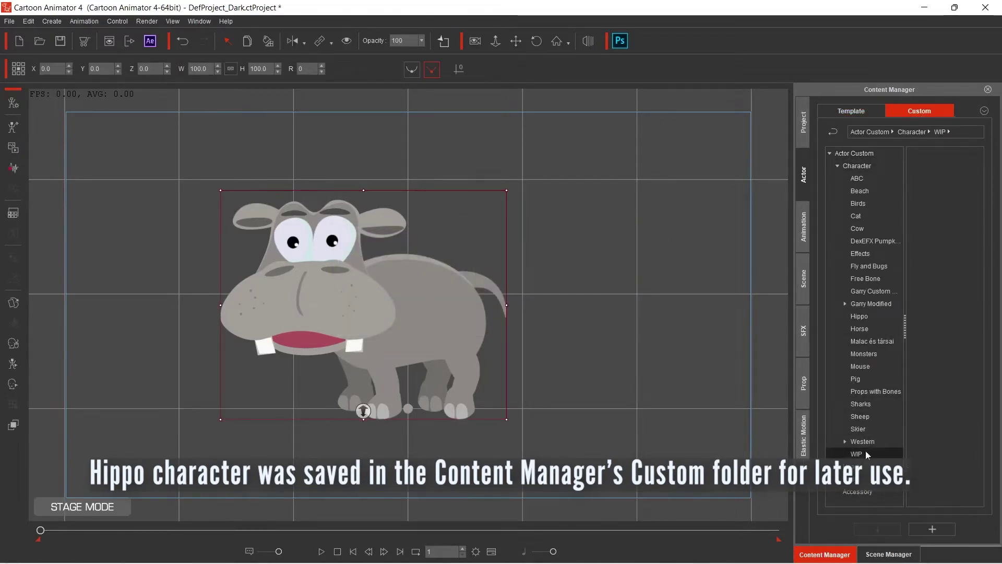
click(932, 530)
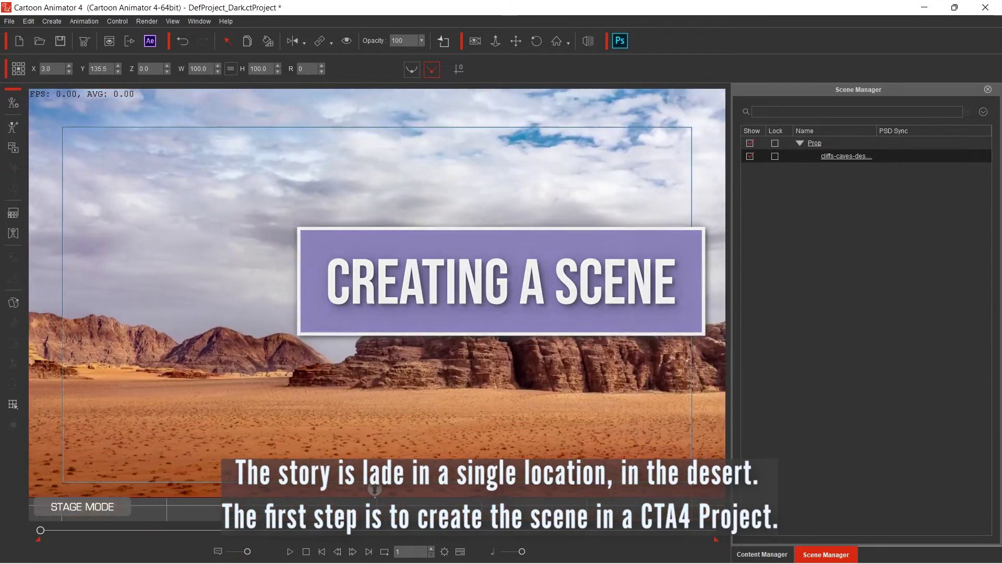
- Import the Desert and Stones image, accepting the resize, and BaobabTree.png as props, and raise the tree to Y about 97
click(13, 149)
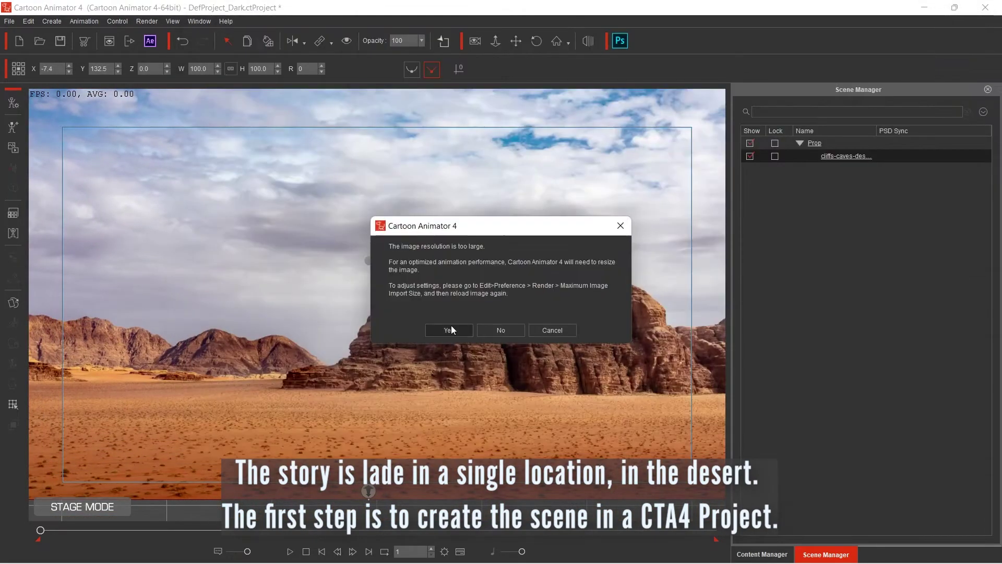
click(451, 324)
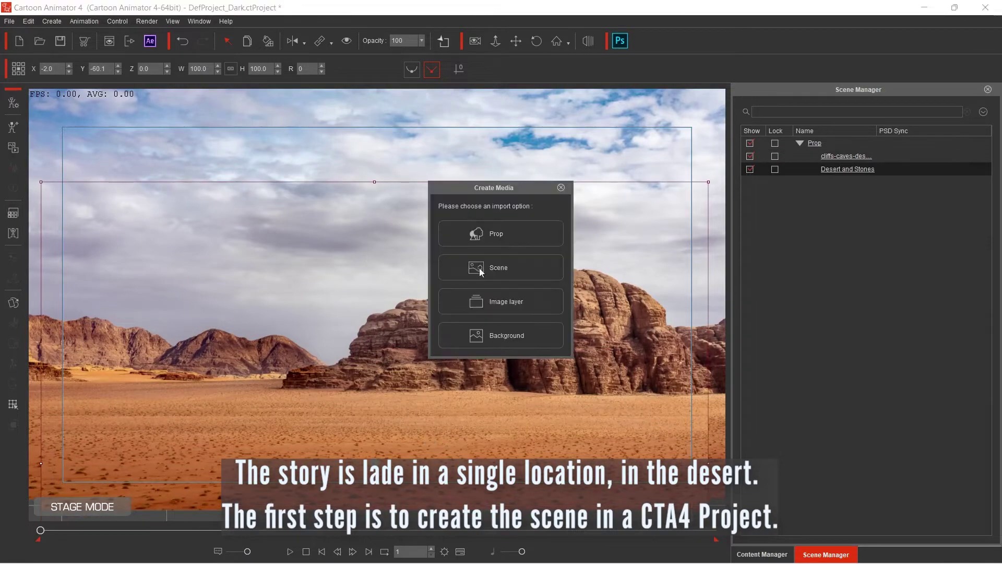
click(502, 232)
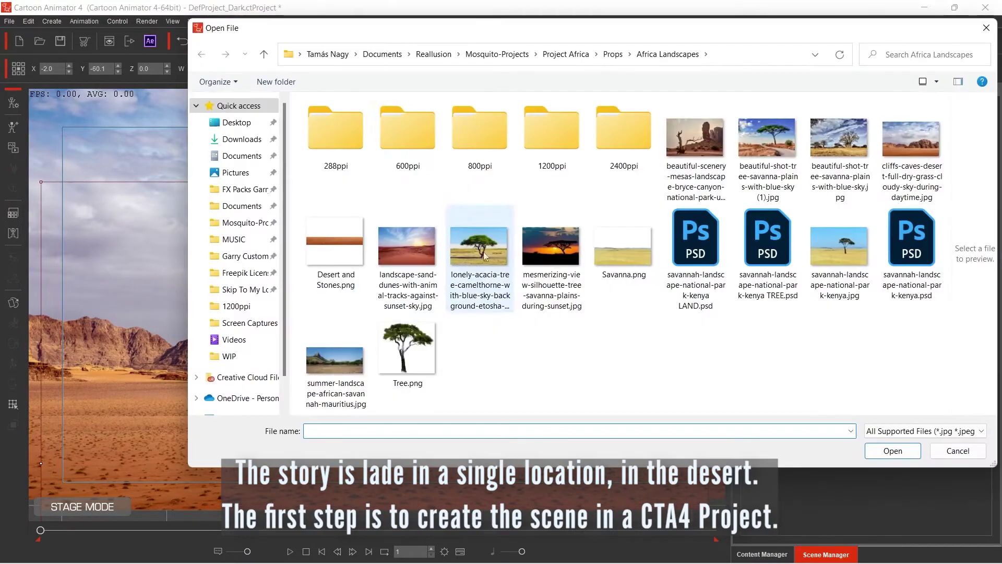
double_click(555, 135)
double_click(554, 135)
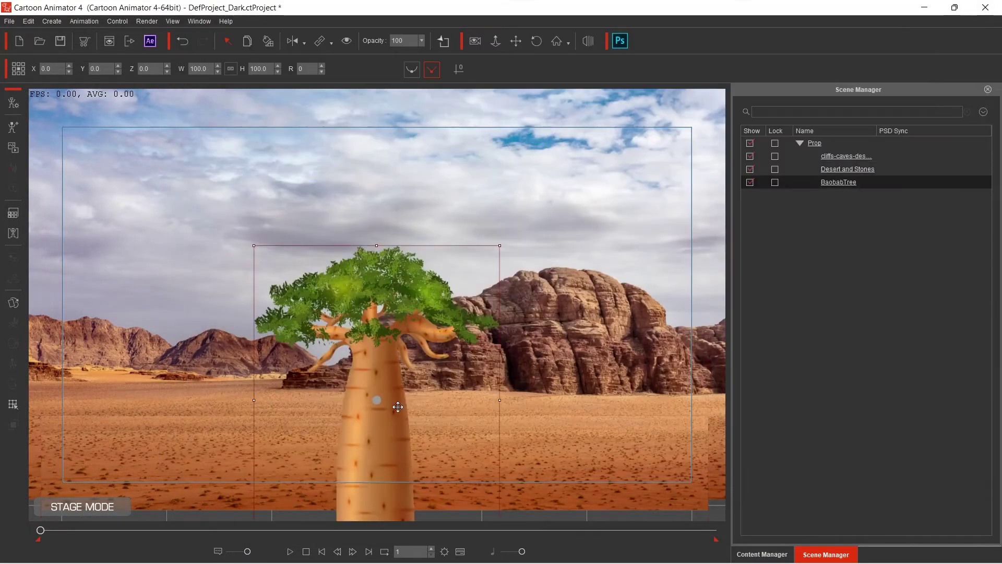
drag(398, 407, 398, 305)
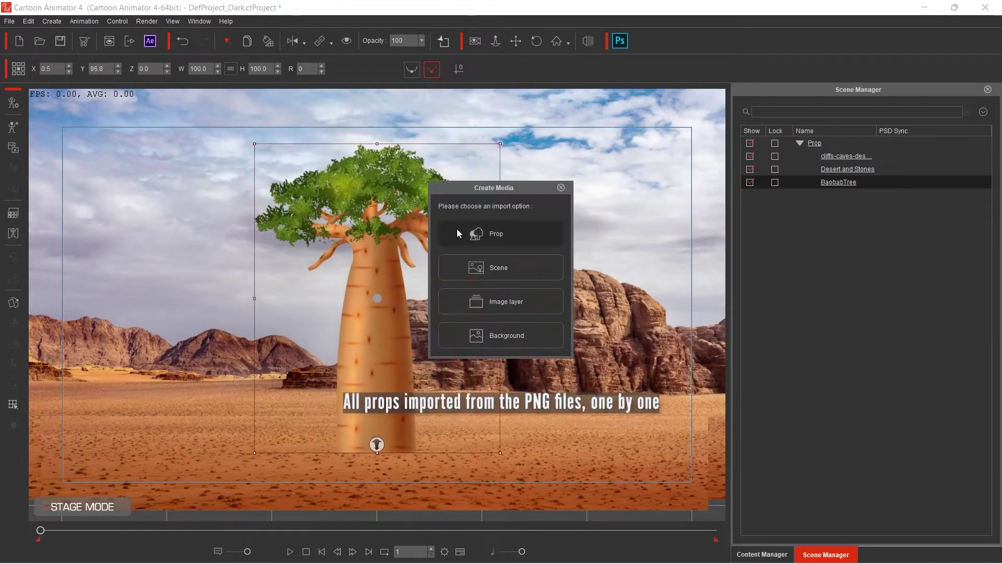
- Import Foliage.png, Baobab-Asset 1 and Baobab-Asset 2 as props and place both fruits beneath the tree's crown
click(458, 233)
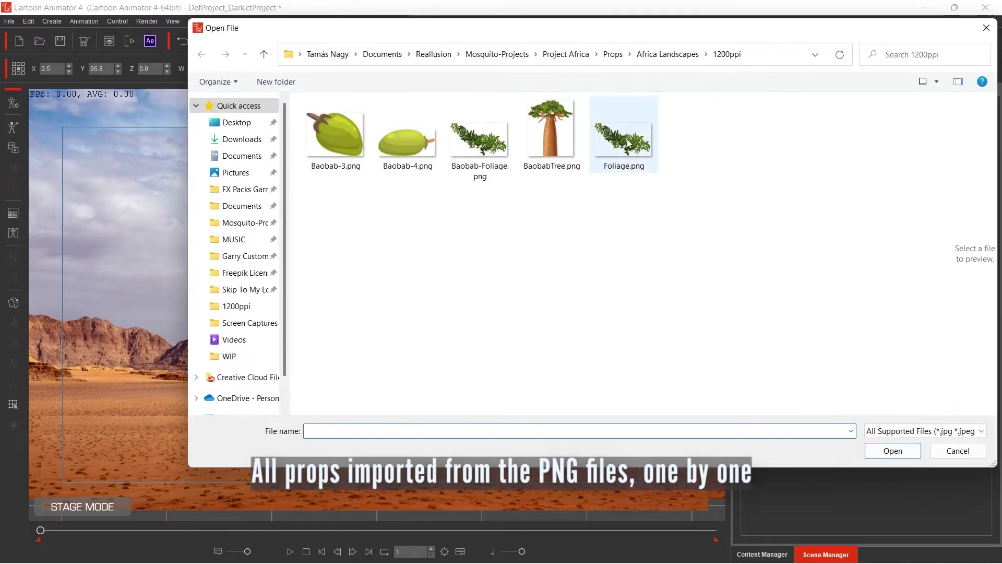
double_click(623, 145)
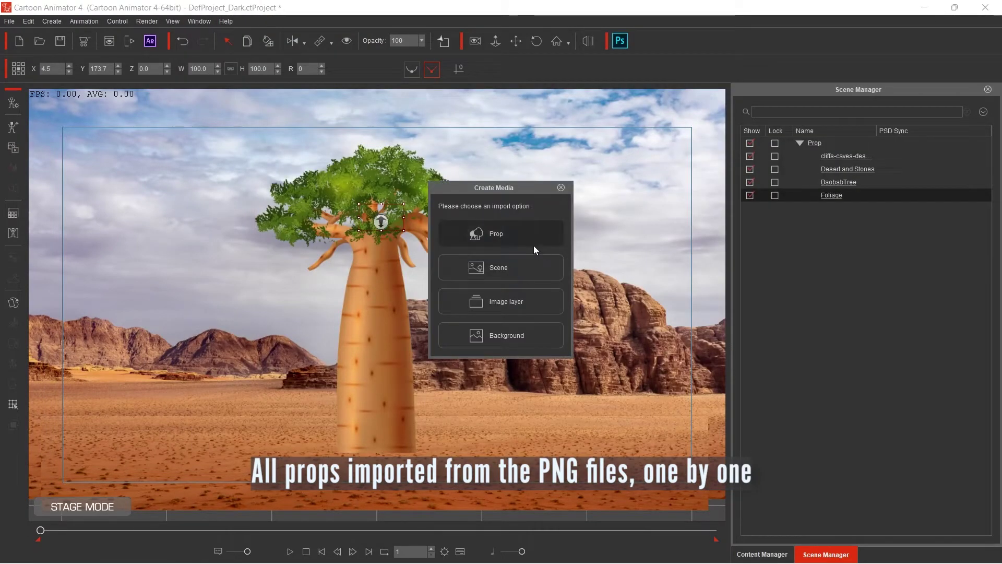
click(532, 246)
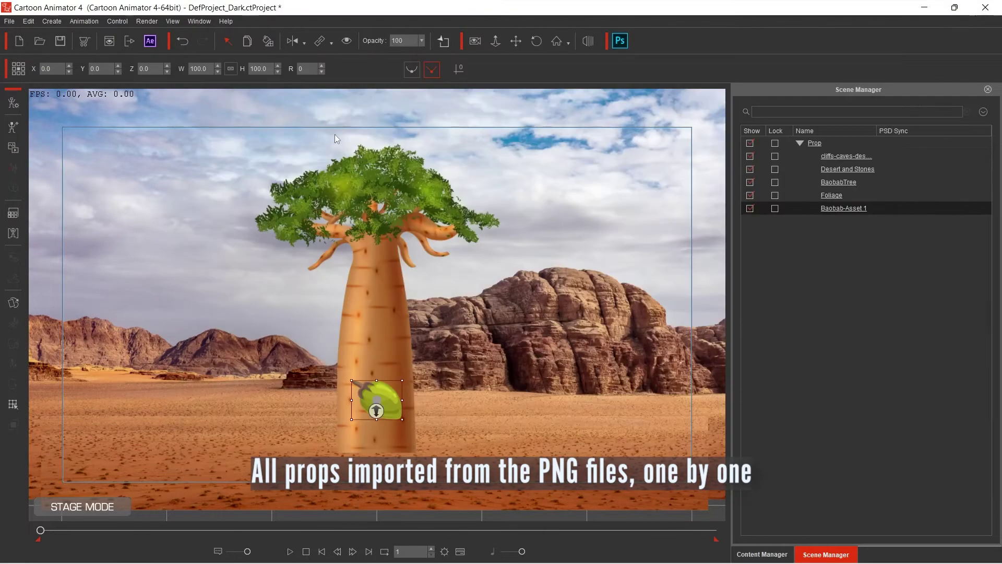
drag(385, 412, 384, 259)
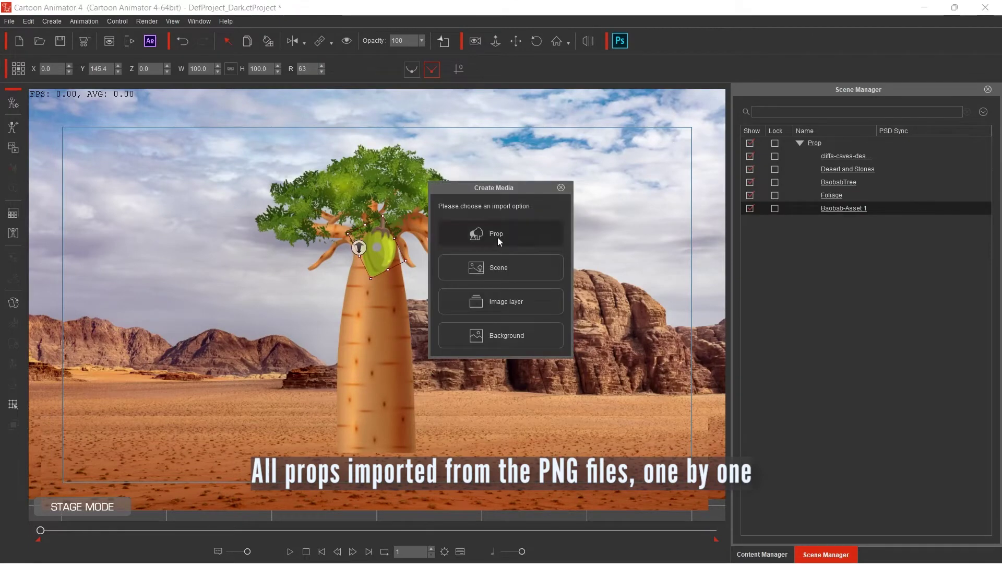
click(494, 236)
double_click(413, 152)
drag(375, 405, 360, 258)
- Adjust the Foliage prop's Z position and set the BaobabTree's Z position to 30
click(841, 195)
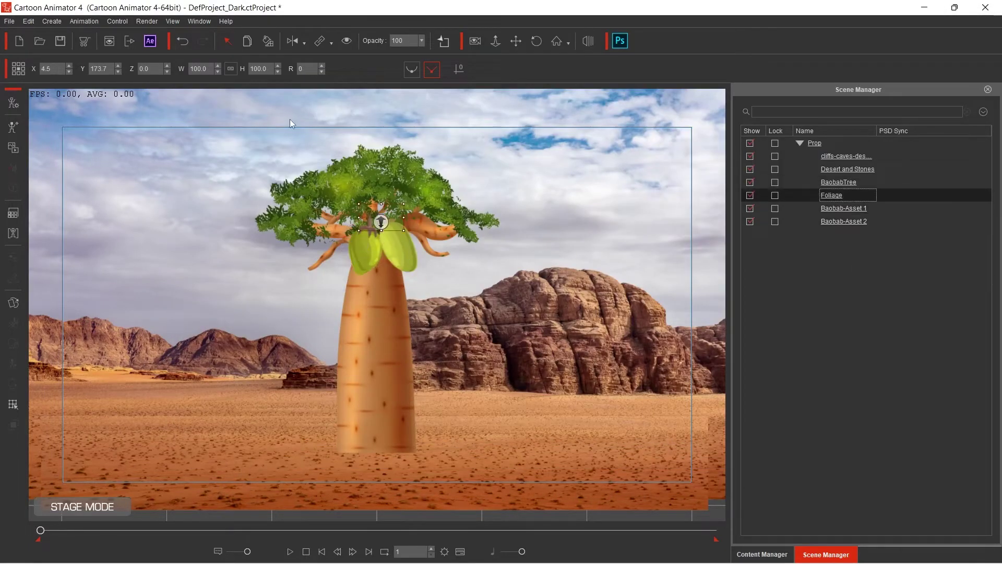
text(4)
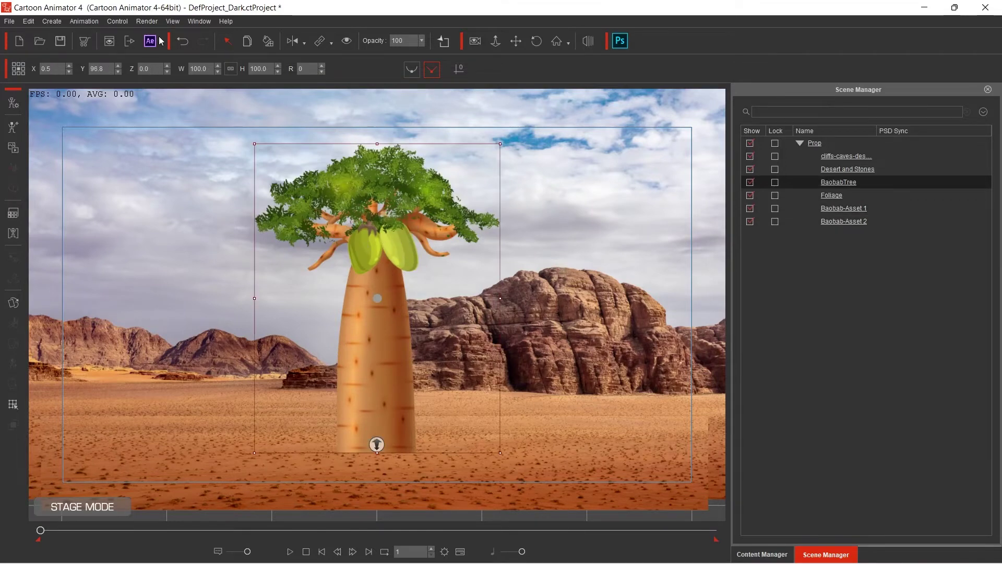
text(0)
key(Return)
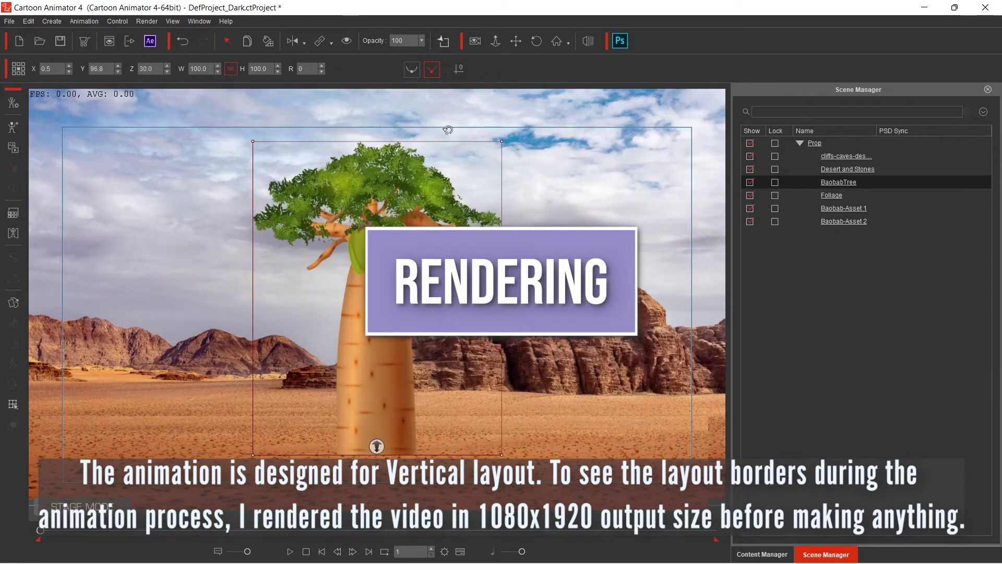
- Open the video render settings and choose MP4 as the output format
click(147, 21)
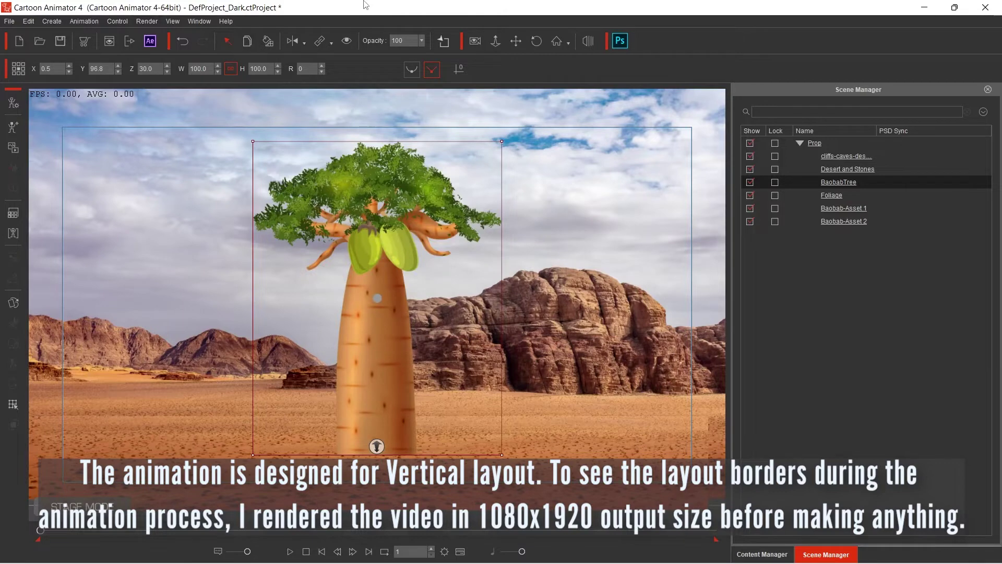
click(157, 58)
click(618, 234)
click(592, 258)
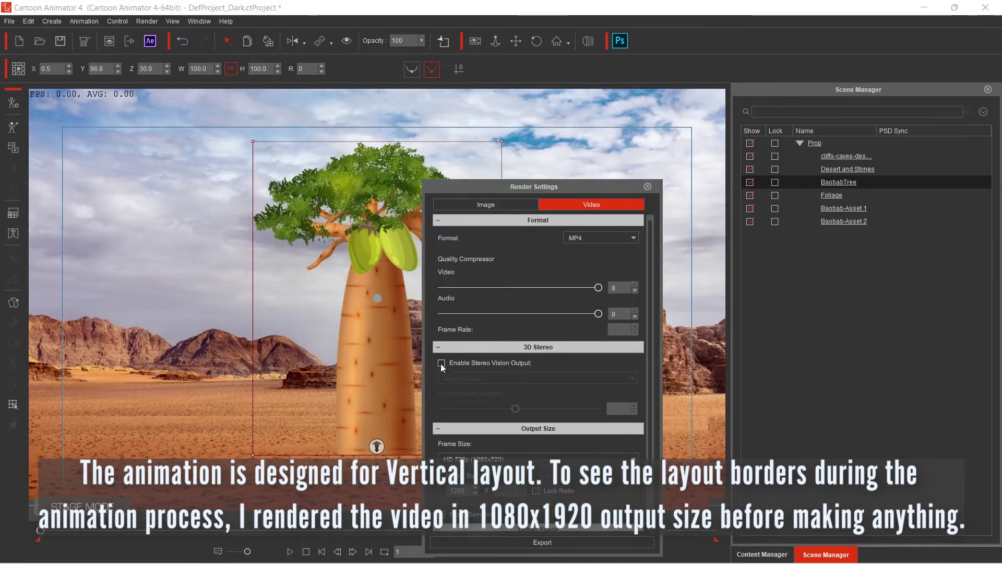
- Set a custom vertical output size of 1080 x 1920 with the ratio unlocked
scroll(441, 363, down, 1)
click(505, 443)
click(505, 465)
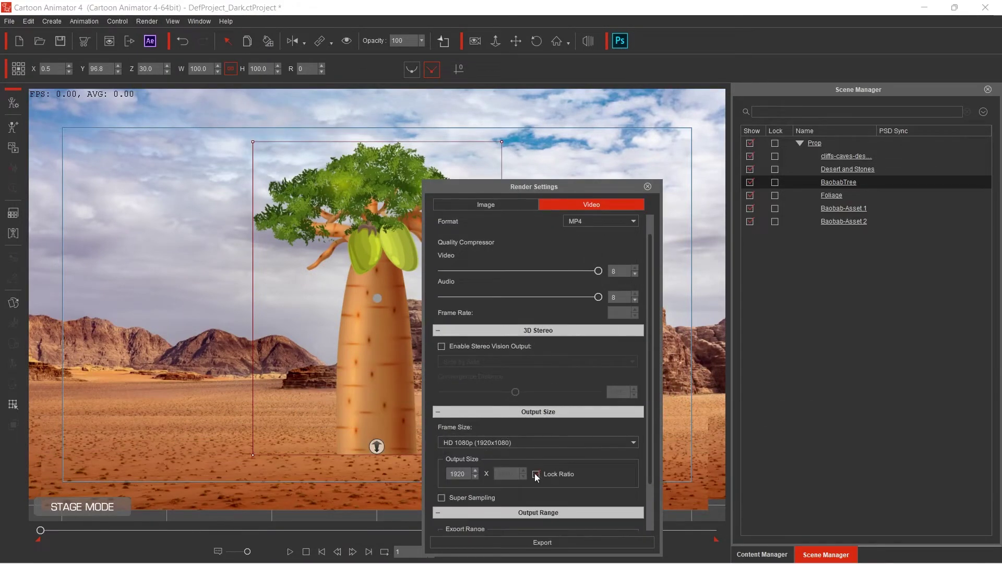
double_click(467, 471)
text(1080)
double_click(509, 474)
text(1920)
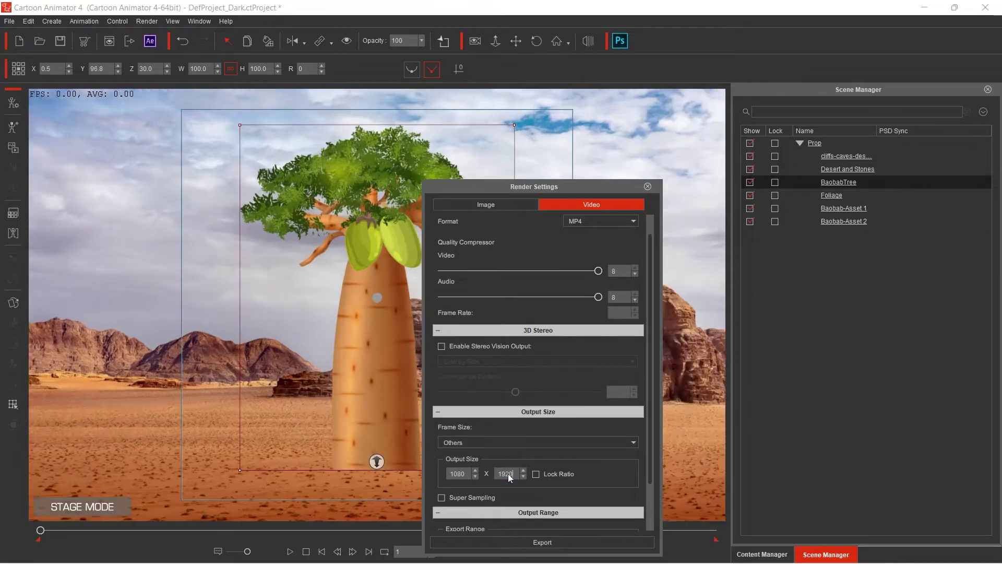
- Export the video to the Video folder under the file name "SCENE 01 - Tree"
scroll(466, 468, down, 3)
drag(597, 187, 674, 116)
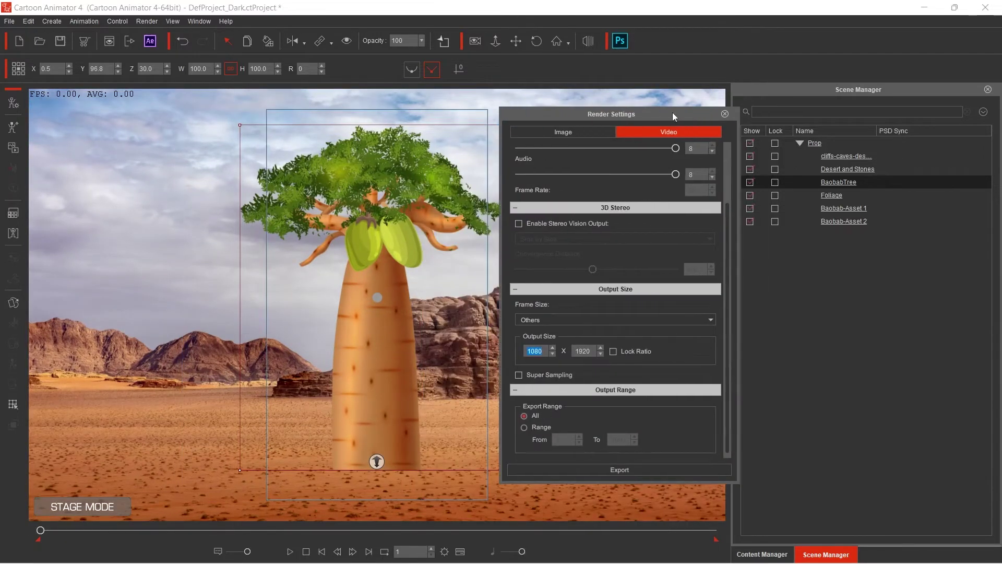
click(607, 471)
double_click(329, 317)
click(336, 490)
text(SC)
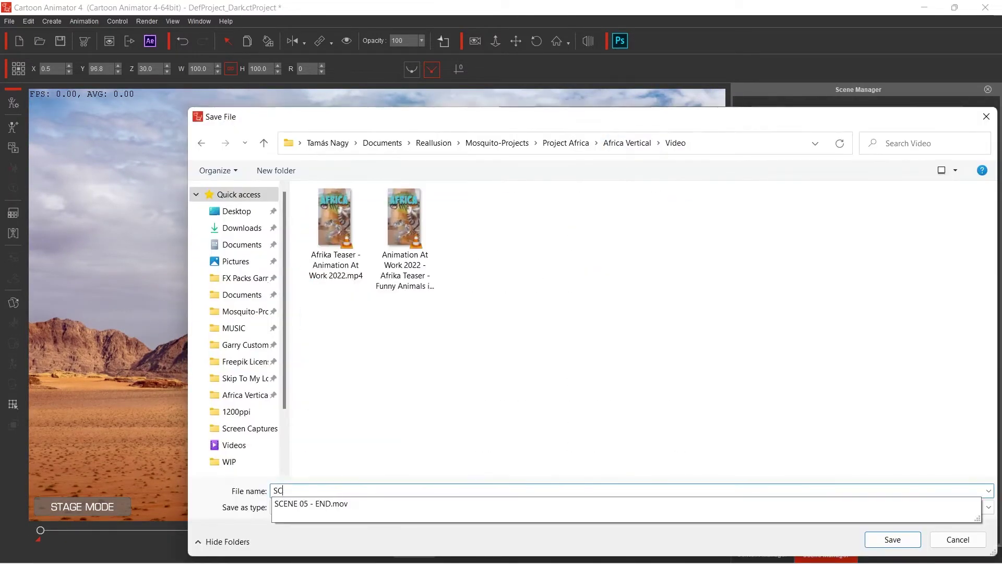
text(ENE 01 - Tree)
click(892, 539)
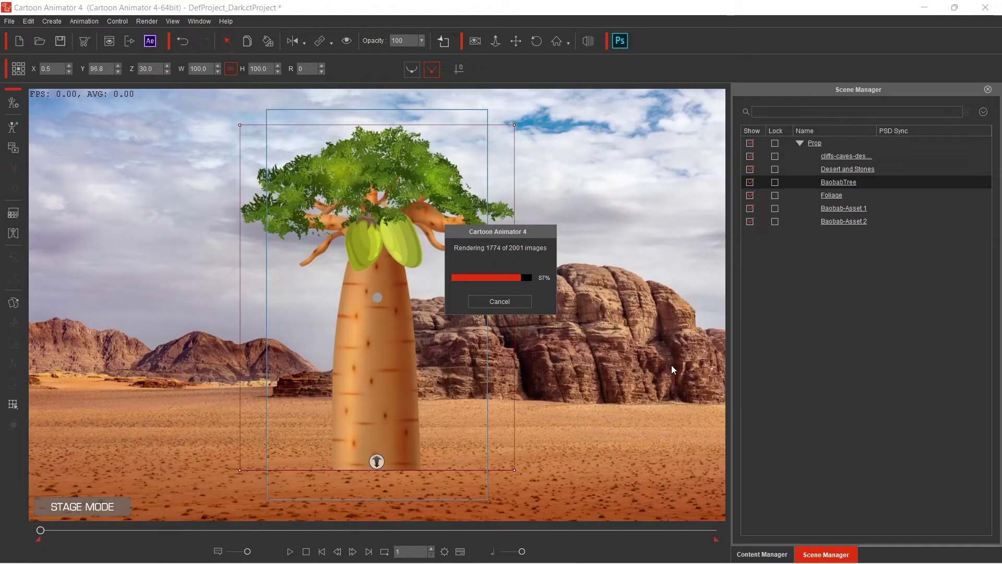
click(524, 310)
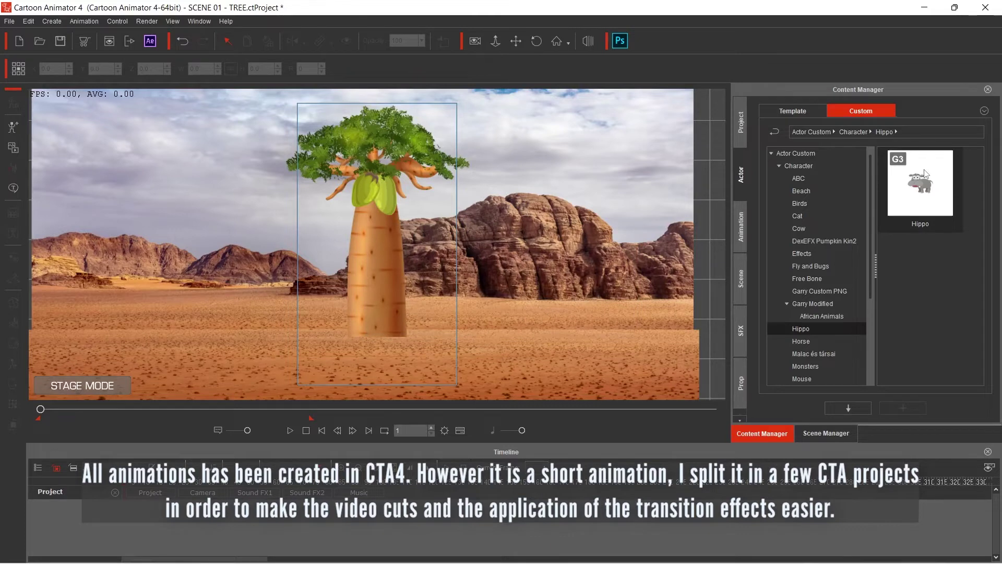
- Add the custom Hippo actor, flip it horizontally, and place it beside the trunk at X about -67, Y about -164, Z 50
double_click(925, 174)
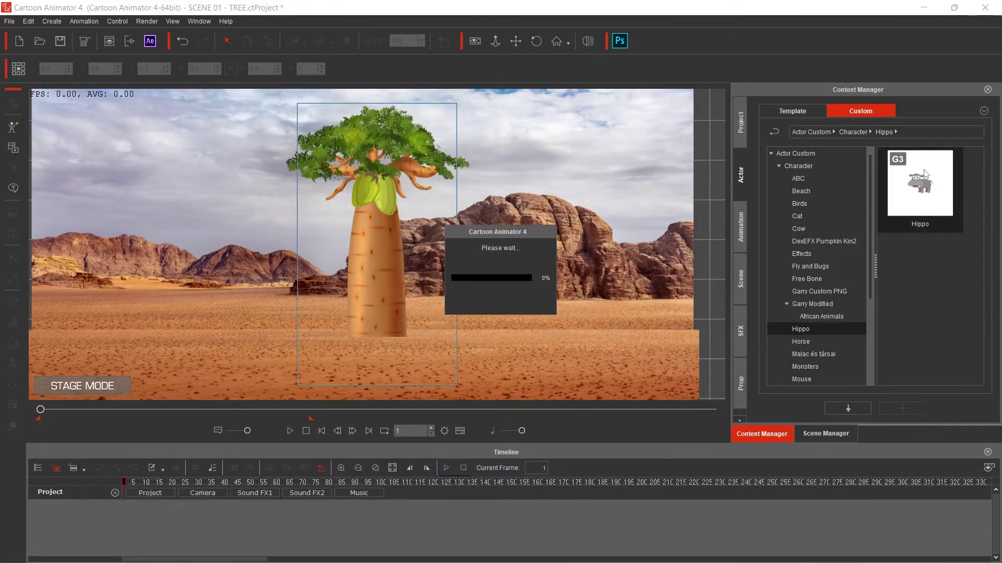
click(292, 41)
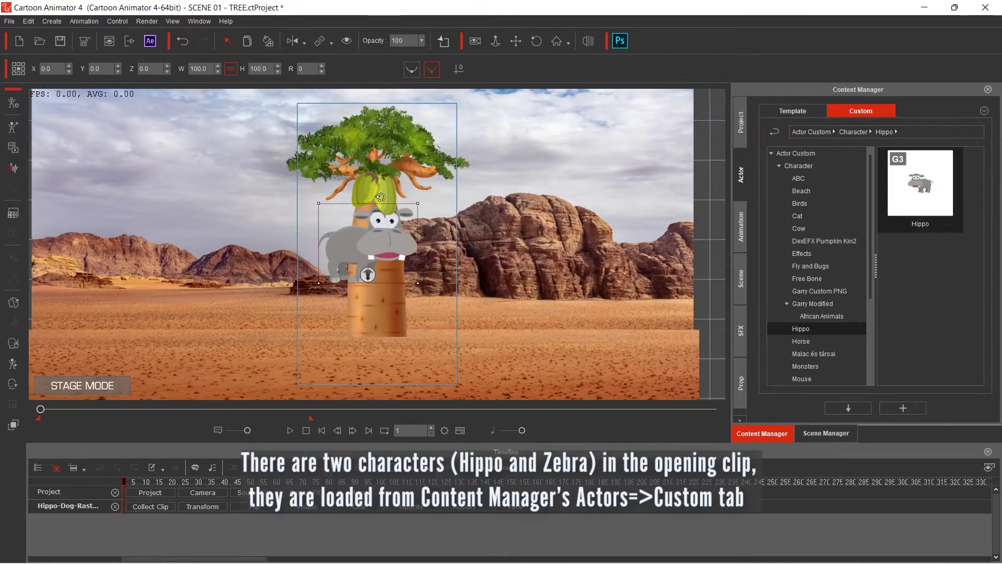
drag(382, 243, 357, 309)
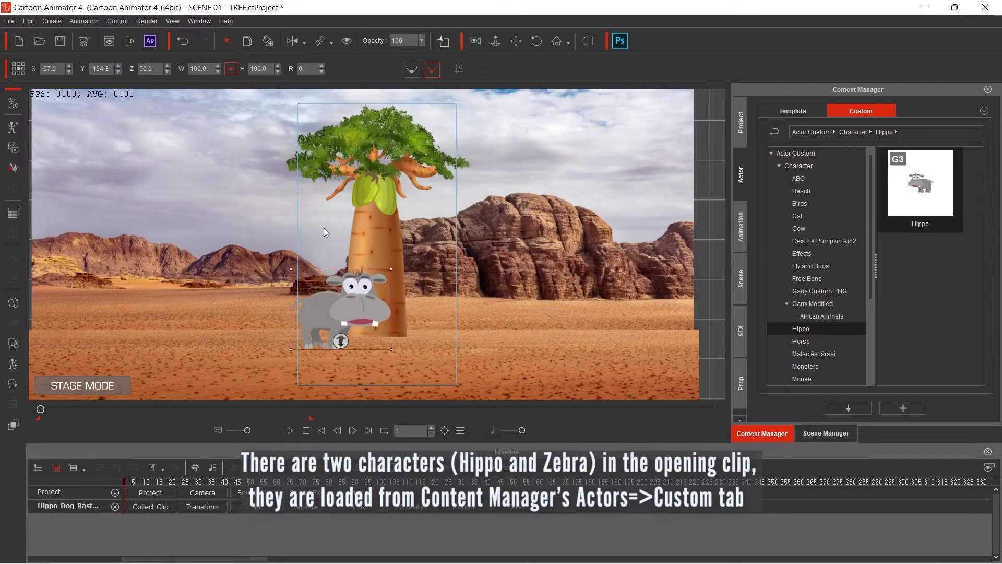
- Add the Zebra H360 actor from the African Animals folder and place it facing the hippo at X about 197, Y about -155
click(812, 317)
scroll(913, 338, down, 2)
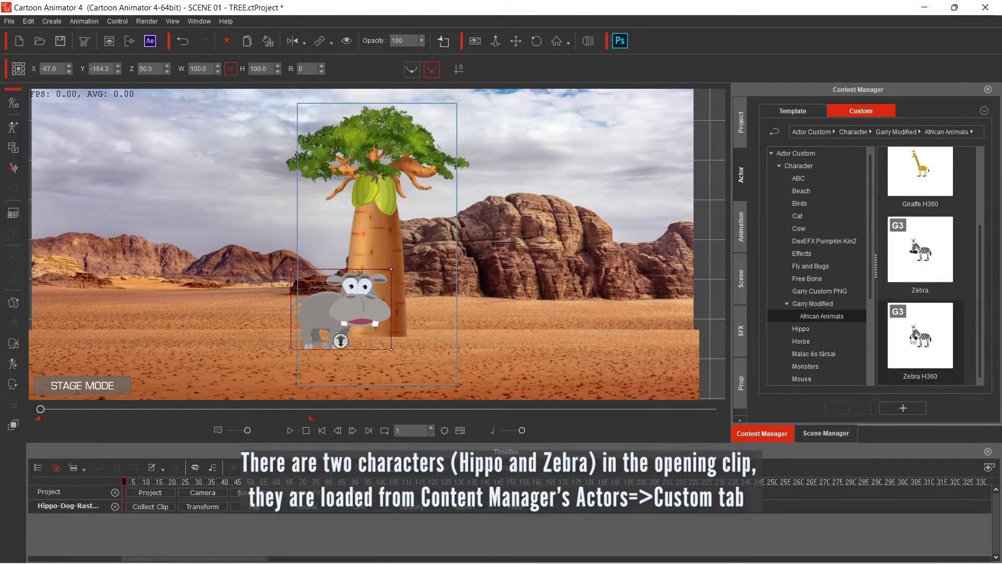
click(525, 313)
double_click(932, 343)
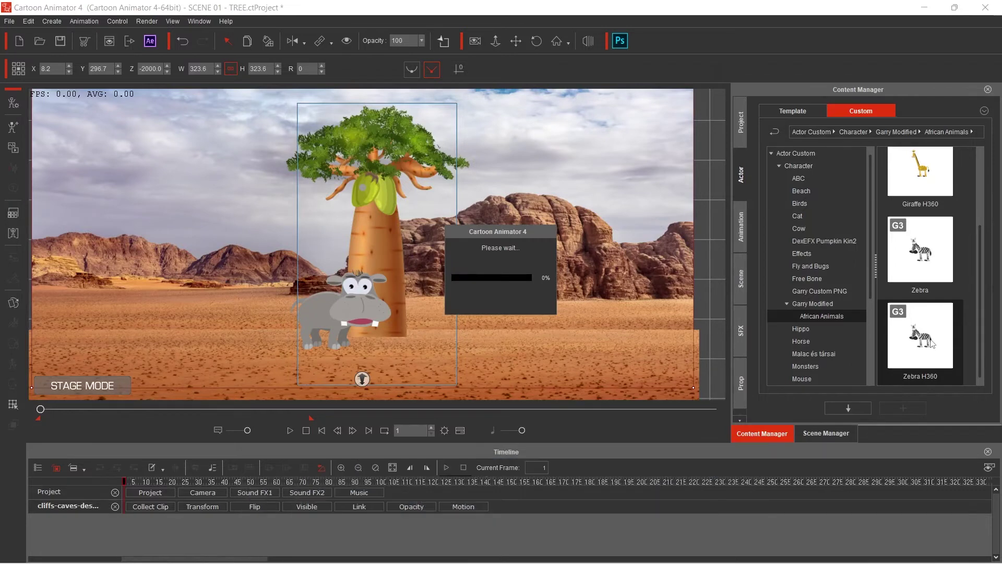
drag(336, 235, 415, 290)
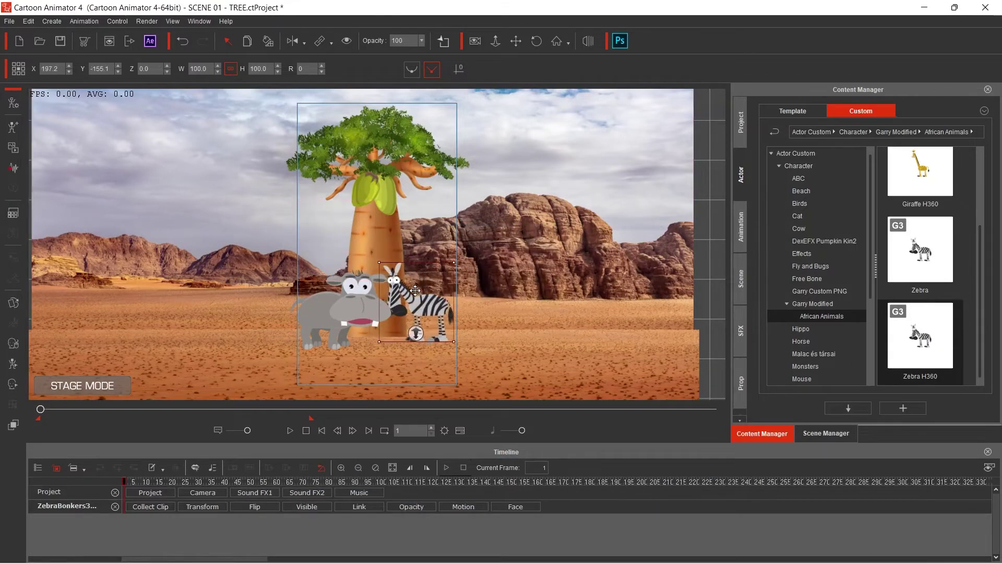
- Select the hippo and open its Face Key Editor
drag(515, 41, 402, 229)
scroll(403, 229, up, 5)
click(397, 233)
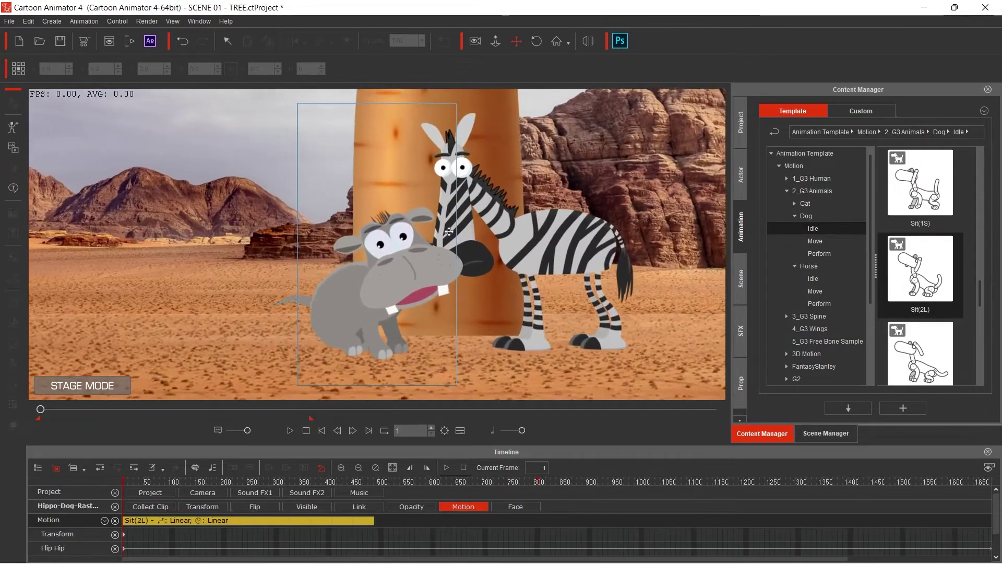
click(449, 231)
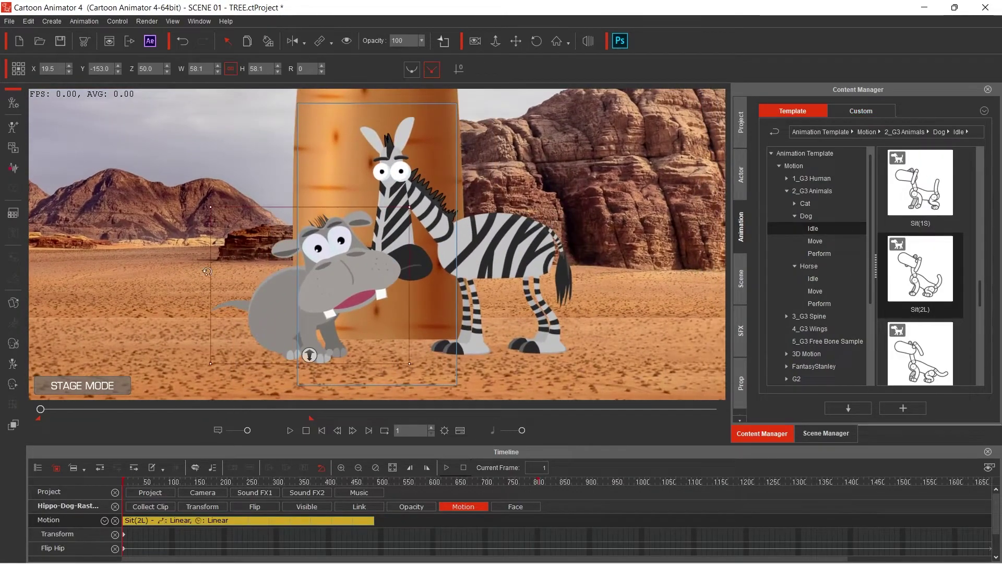
click(13, 384)
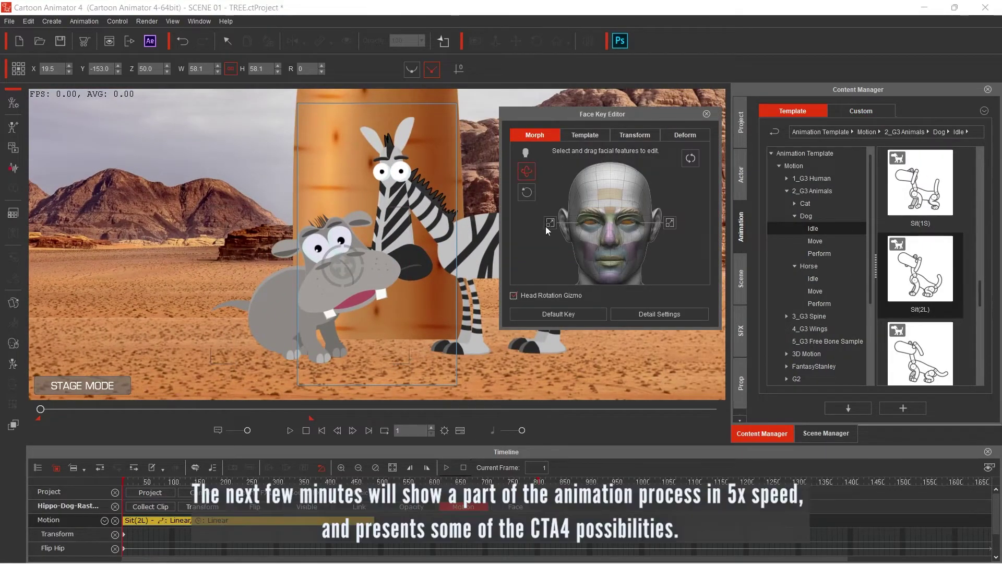
drag(539, 232, 631, 60)
- Pose the zebra's neck and head bones in the 2D Motion Key Editor so its head is raised in front of the trunk
click(416, 196)
click(13, 363)
drag(569, 115, 640, 97)
click(424, 210)
drag(439, 180, 451, 189)
click(409, 163)
drag(429, 155, 452, 199)
drag(429, 157, 429, 151)
drag(464, 248, 429, 206)
key(ctrl+z)
click(667, 246)
click(424, 163)
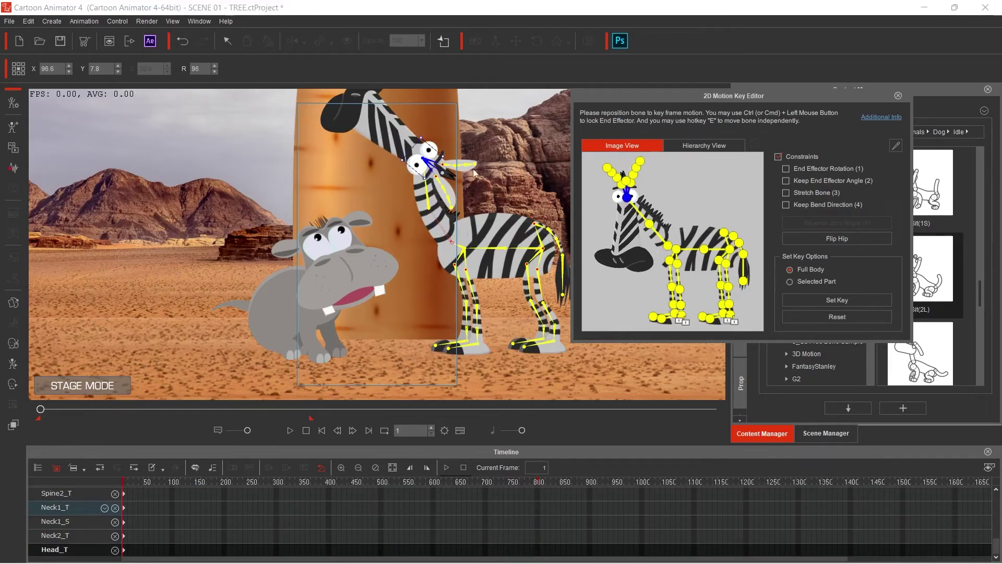
drag(441, 148, 439, 145)
- Aim the zebra's gaze with the Face Key Editor and preview the two animals' animation
click(13, 384)
drag(648, 200, 406, 324)
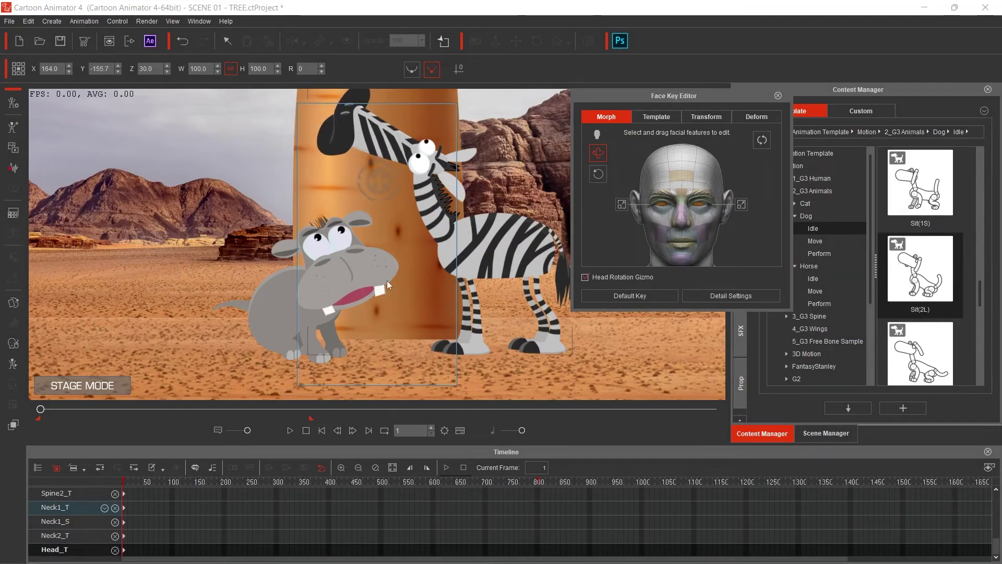
click(778, 96)
click(290, 431)
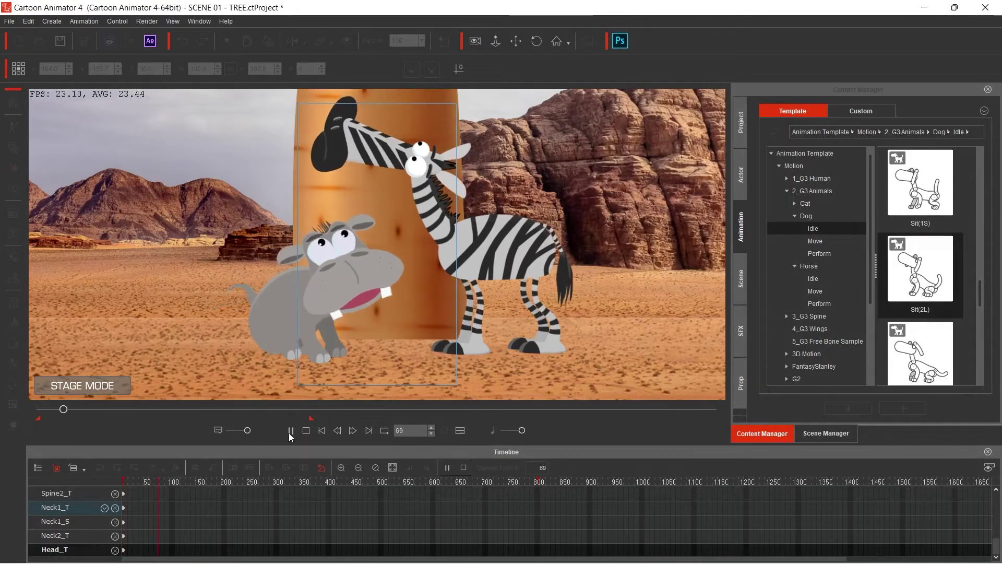
click(306, 430)
- At frame 40, switch the hippo's left and right eye sprites to EyeClose
click(376, 467)
click(328, 481)
click(282, 313)
click(13, 302)
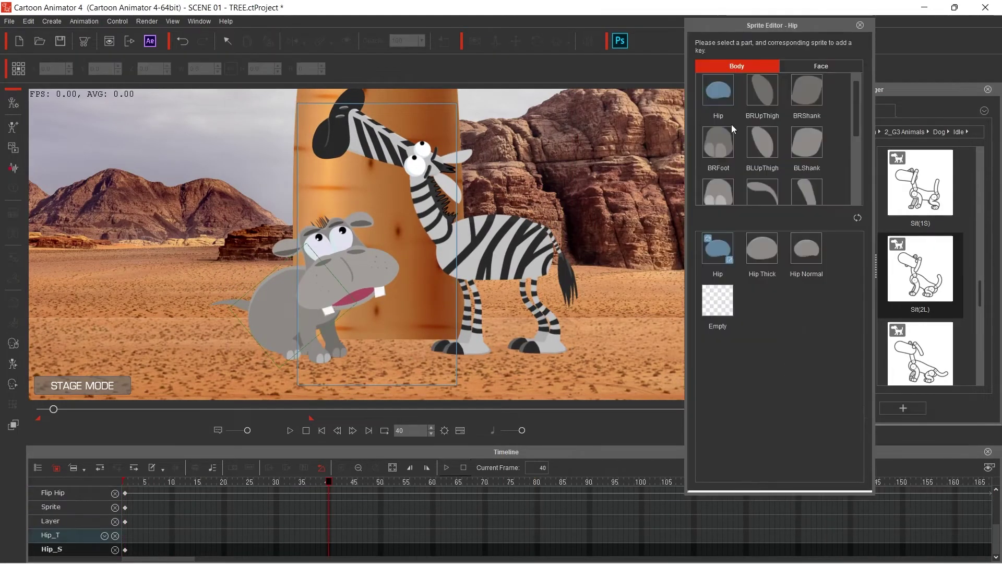
click(821, 66)
click(734, 116)
click(807, 248)
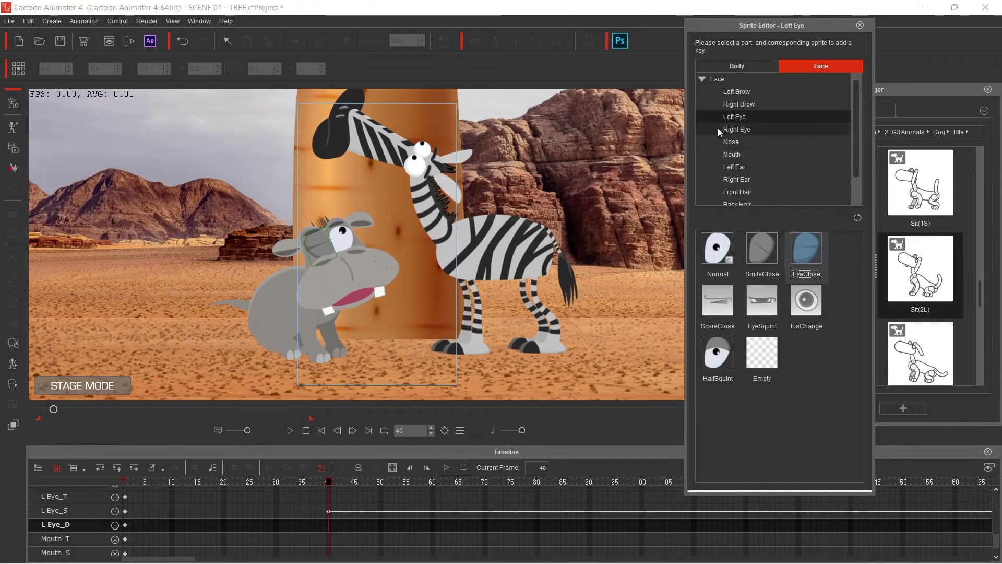
click(737, 129)
click(807, 247)
- At frame 48, return both of the hippo's eye sprites to Normal and preview the blink
click(370, 482)
click(718, 248)
click(735, 116)
click(718, 248)
click(290, 430)
click(290, 431)
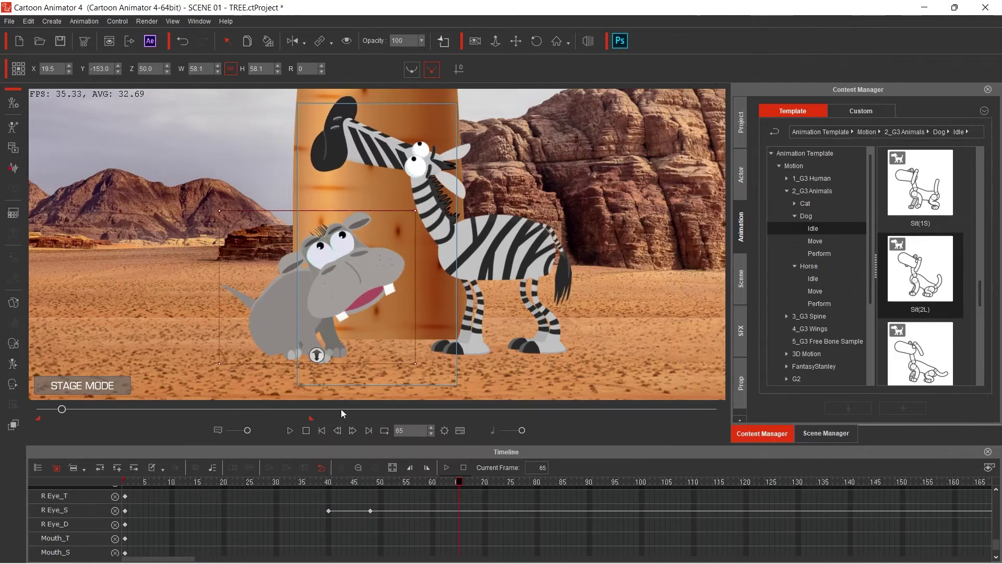
click(306, 430)
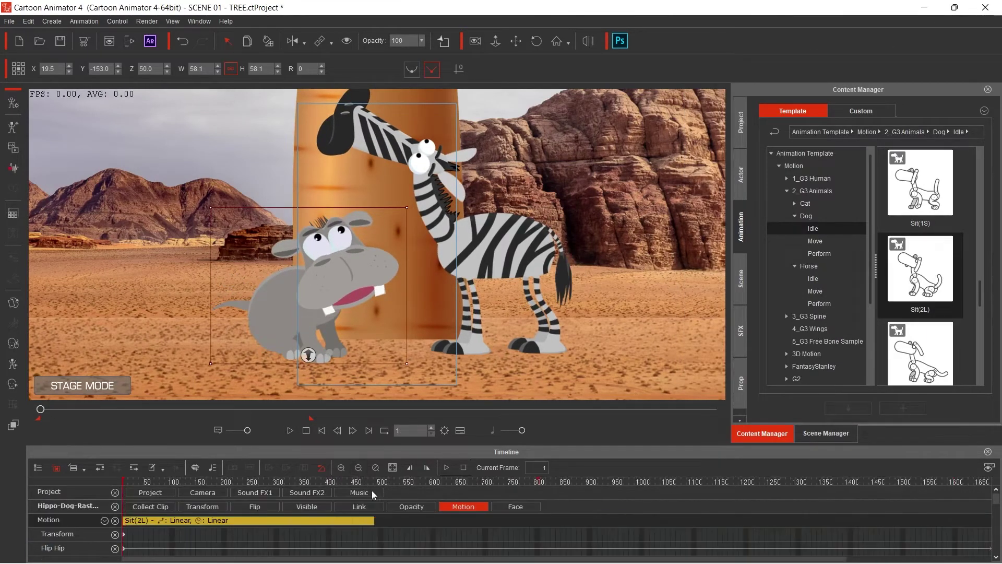
- Extend the hippo's Sit(2L) motion clip by looping it to about frame 940 and preview it
click(360, 520)
drag(524, 521, 556, 520)
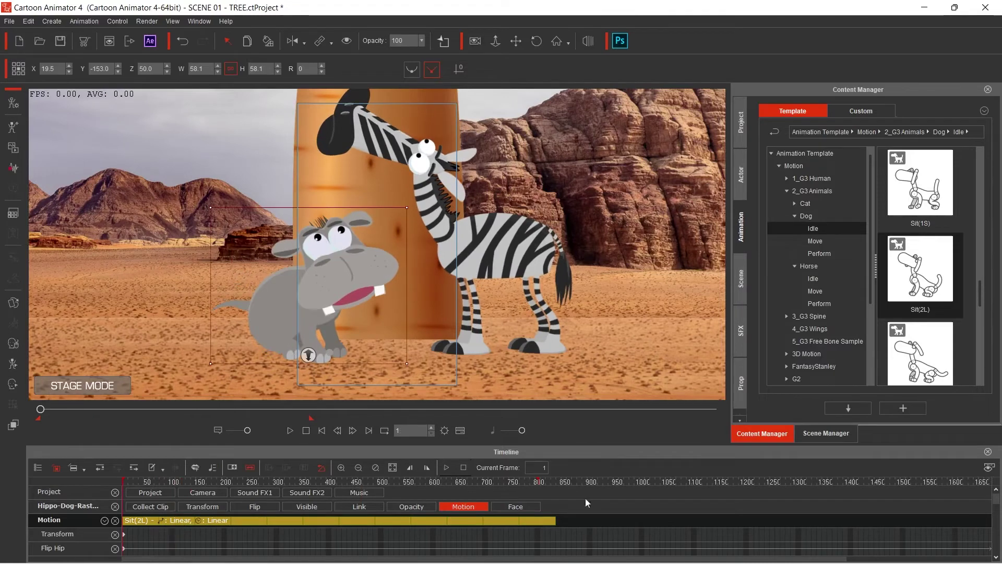
click(288, 428)
click(306, 430)
- Save the project to the custom WIP library folder under the name "Scene 01 - TREE"
click(741, 122)
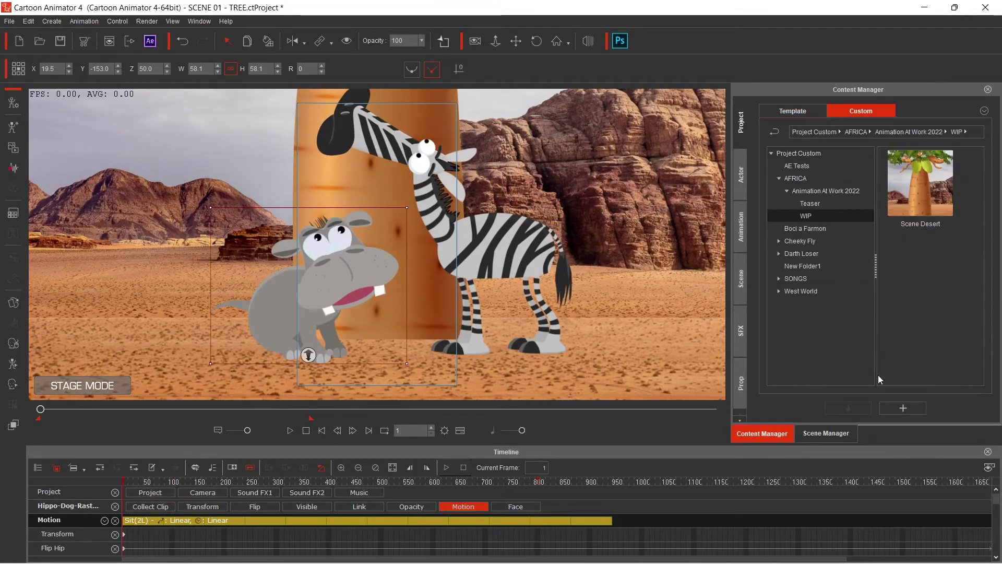
click(901, 408)
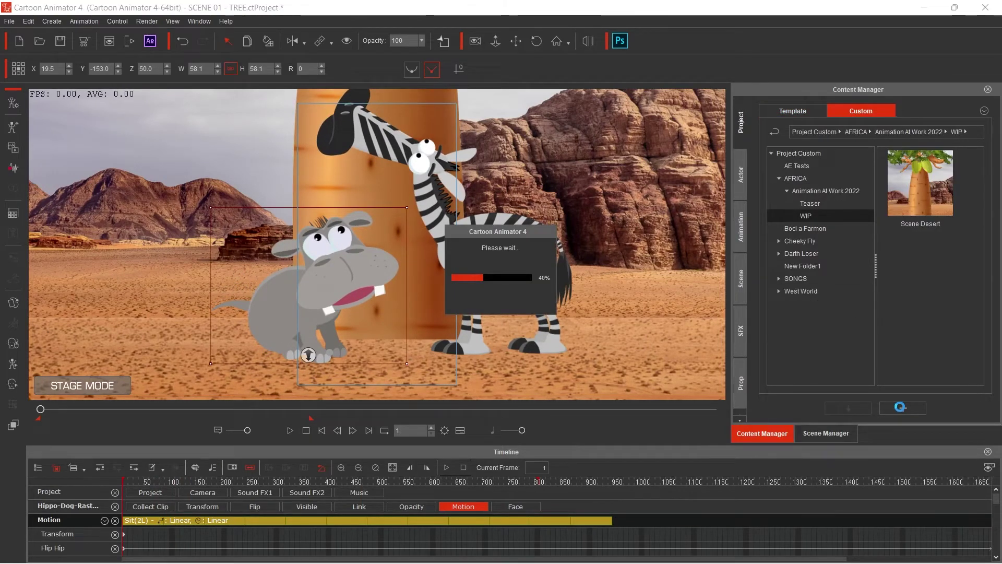
text(S)
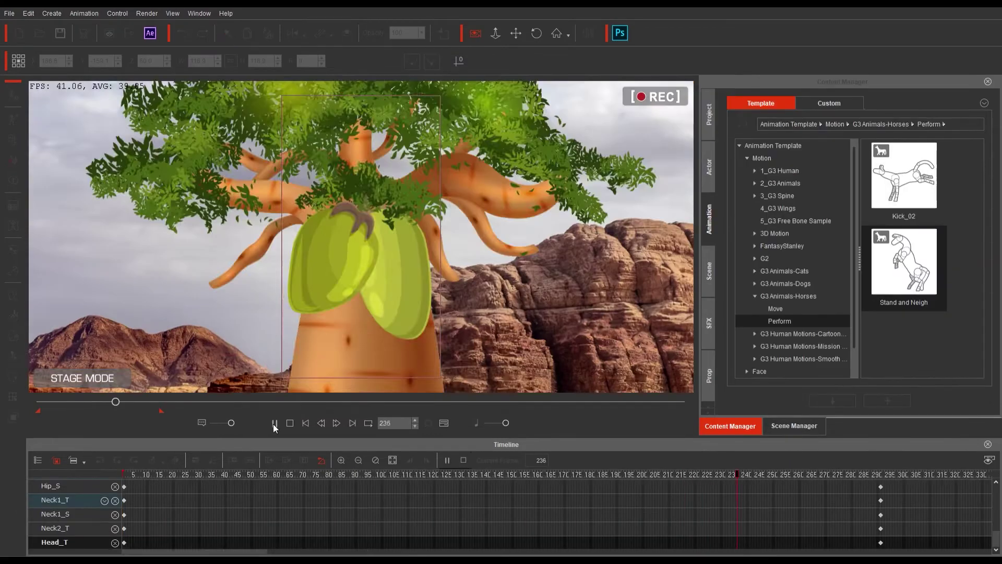
- Preview the zebra's Stand and Neigh motion and append the Horse Idle motion Stand at frame 367
click(273, 424)
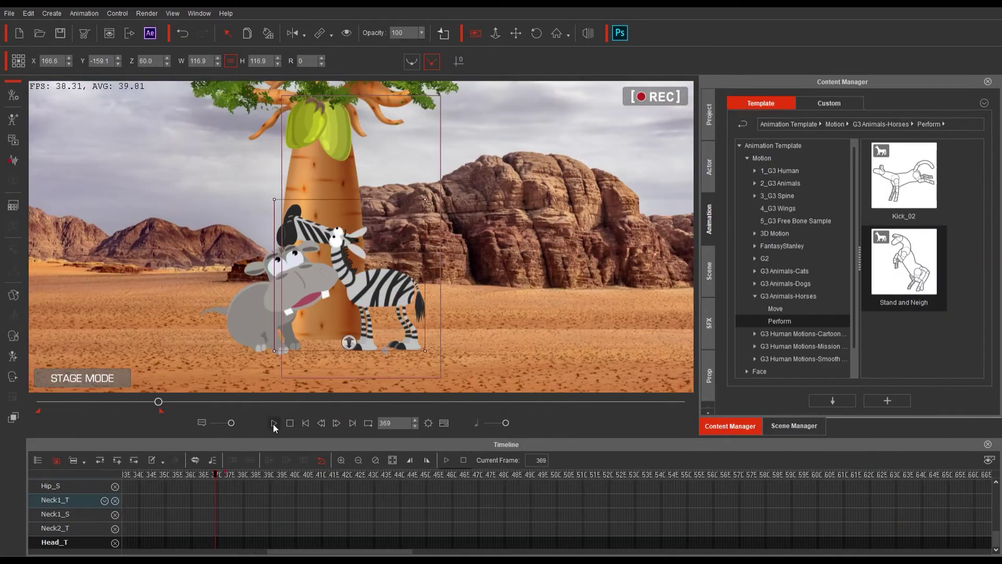
click(137, 474)
click(273, 420)
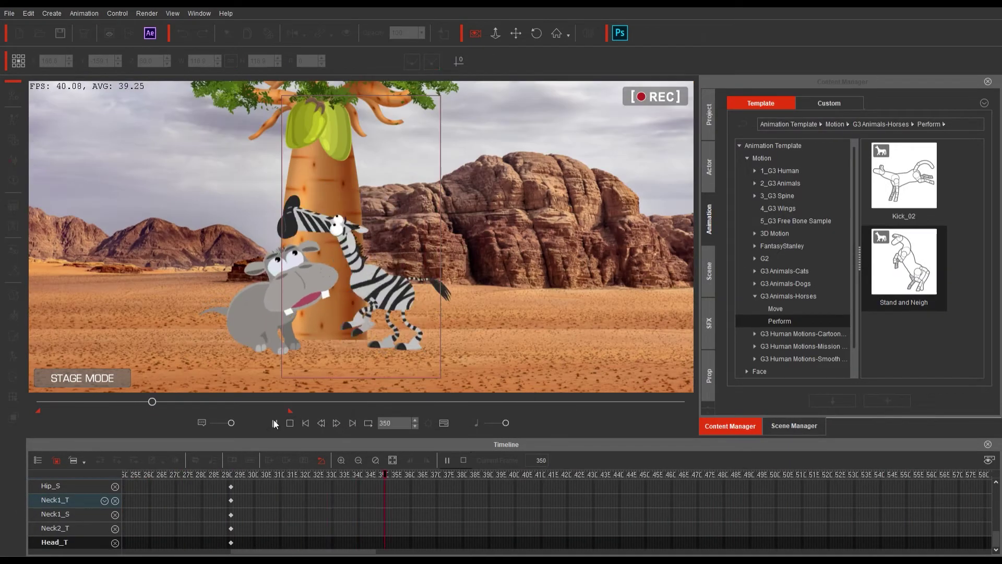
click(755, 184)
drag(984, 178, 983, 280)
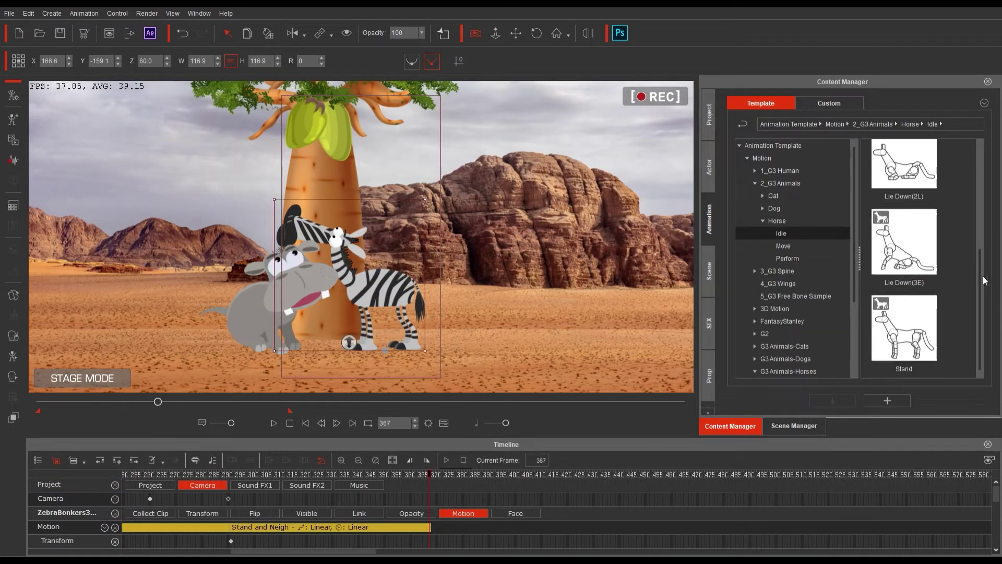
double_click(902, 330)
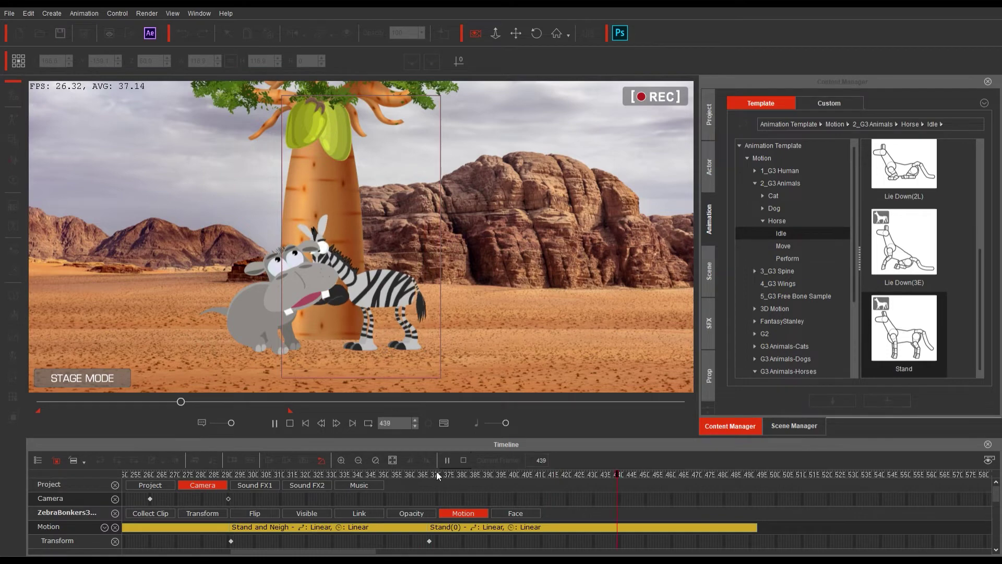
- Key a raised head and neck pose for the zebra at frame 367 and preview the motion
click(431, 473)
click(476, 37)
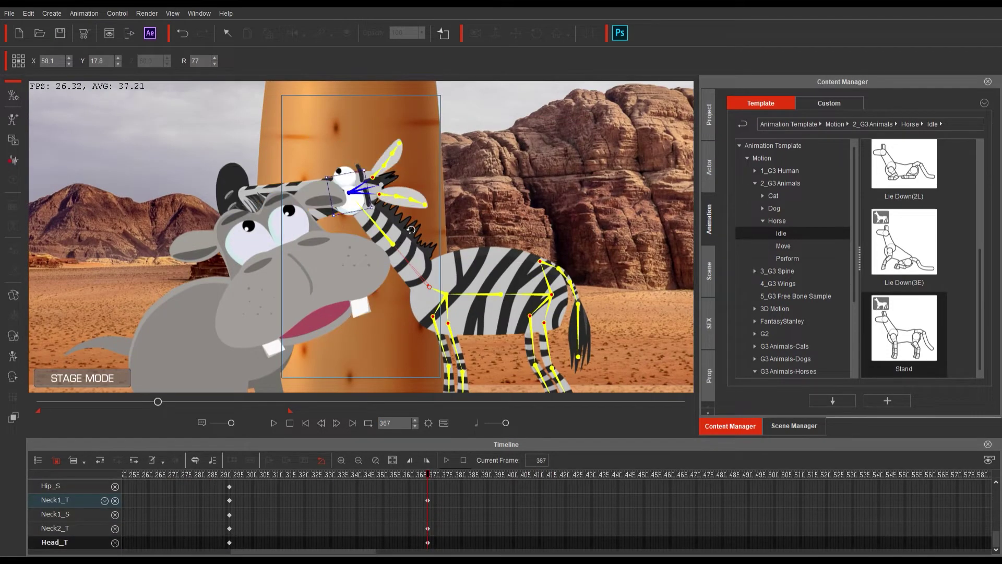
click(273, 422)
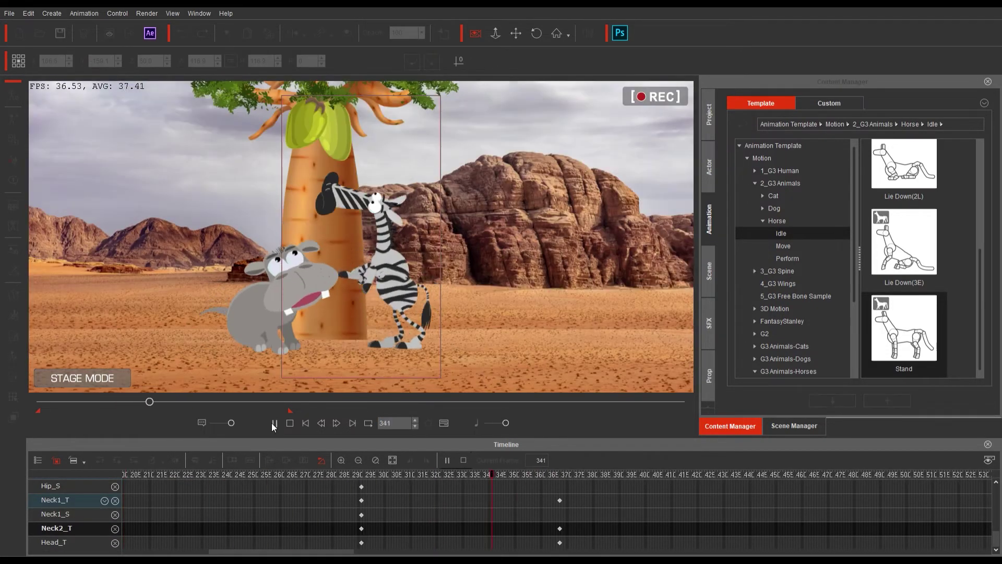
- Pan the camera to X 107.7, Y 36.9 at frame 291, adjust its key timing, and preview the shot
click(516, 33)
drag(472, 222, 484, 225)
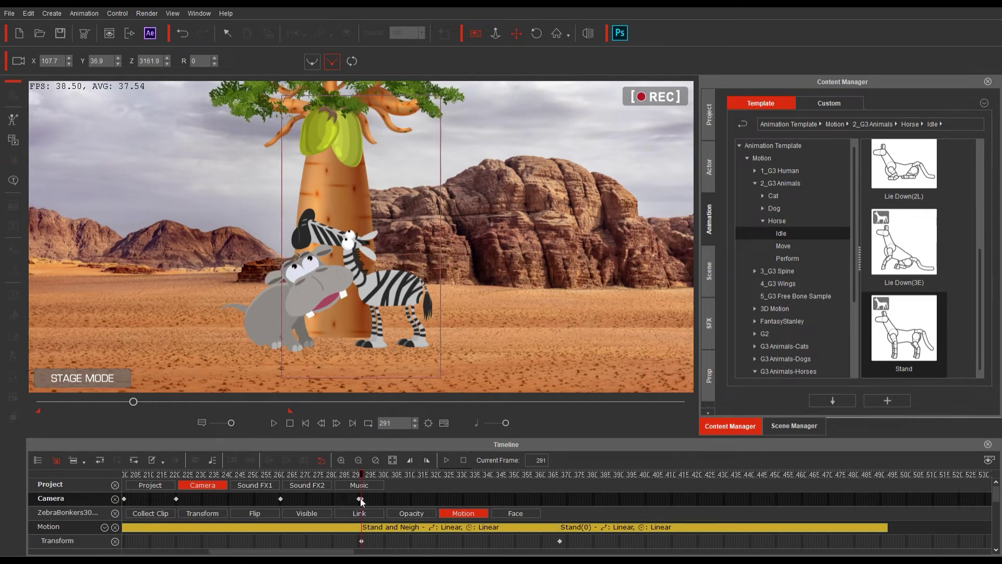
click(341, 460)
drag(557, 499, 552, 499)
click(274, 423)
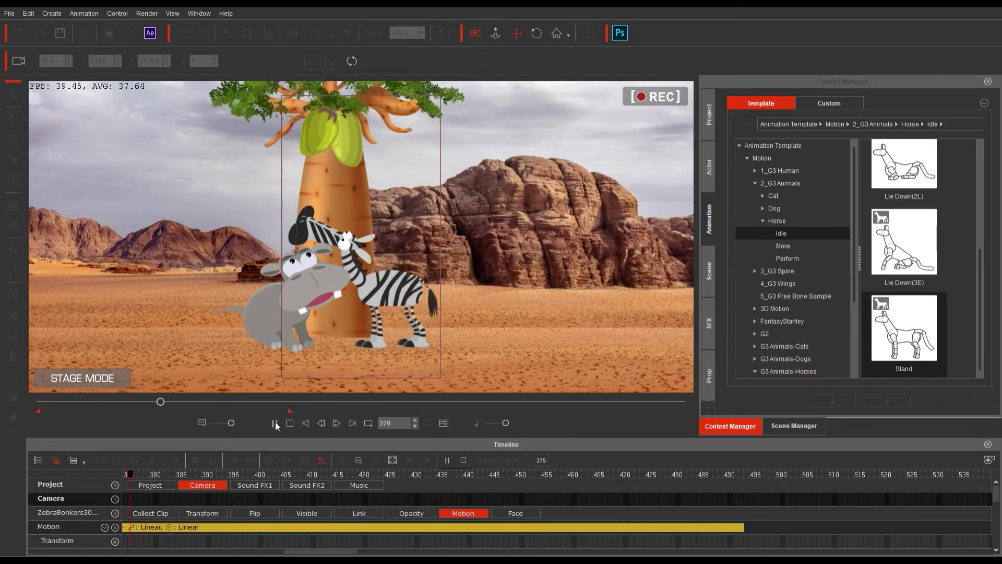
click(274, 423)
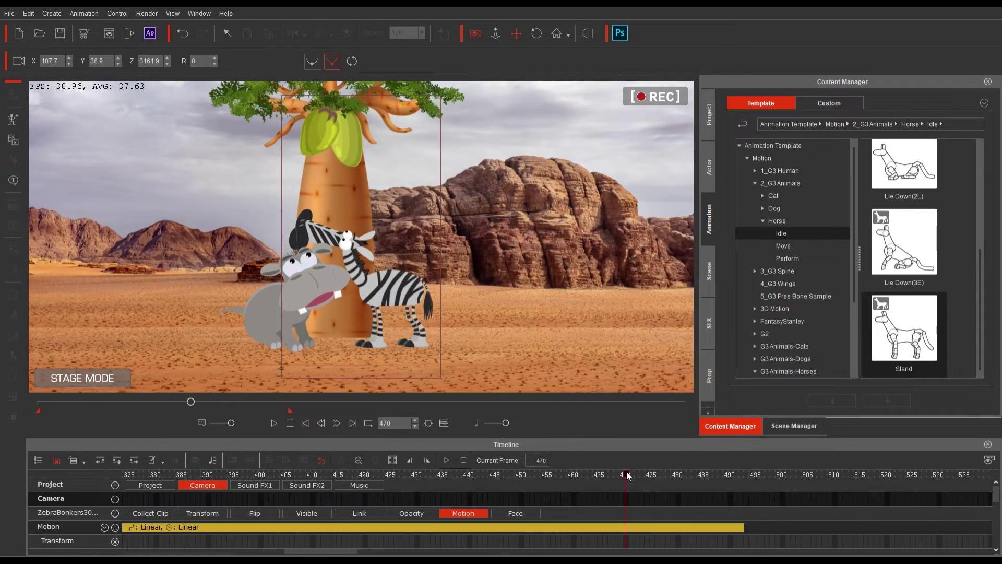
click(324, 268)
click(336, 528)
drag(337, 528, 504, 528)
click(273, 421)
click(273, 420)
key(ctrl+z)
- Adjust the hippo's sitting motion clip so it ends at frame 401 and go to that frame
drag(335, 528, 420, 528)
click(376, 460)
click(415, 420)
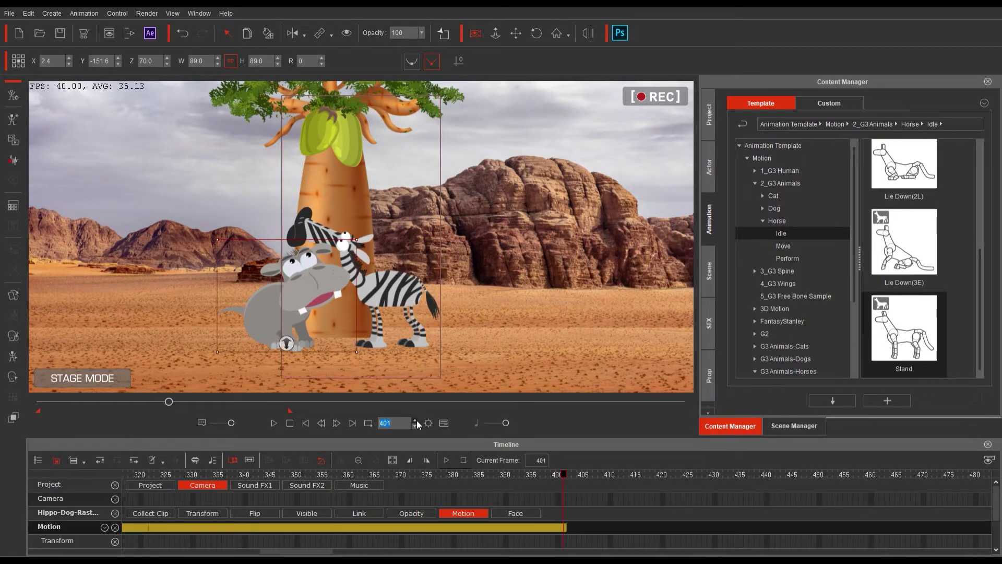
- Append the Dog Idle motions Sit(3E), Stand Up(1S), Stand Up(2L) and Stand Up(3E) to the hippo from frame 401
click(762, 208)
click(781, 221)
scroll(918, 281, down, 5)
drag(979, 284, 977, 352)
double_click(896, 278)
double_click(907, 189)
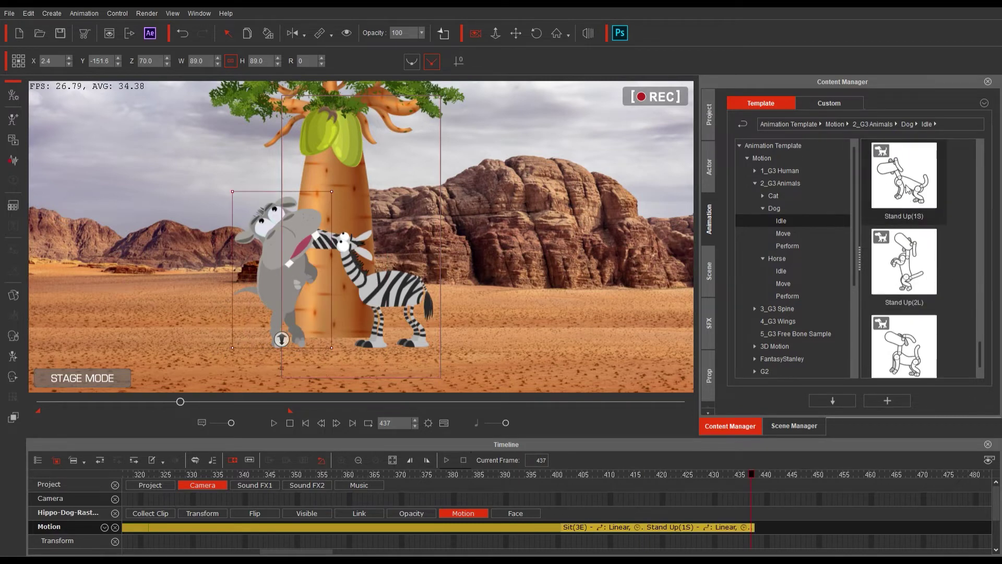
double_click(904, 261)
double_click(904, 342)
click(787, 246)
scroll(892, 277, up, 2)
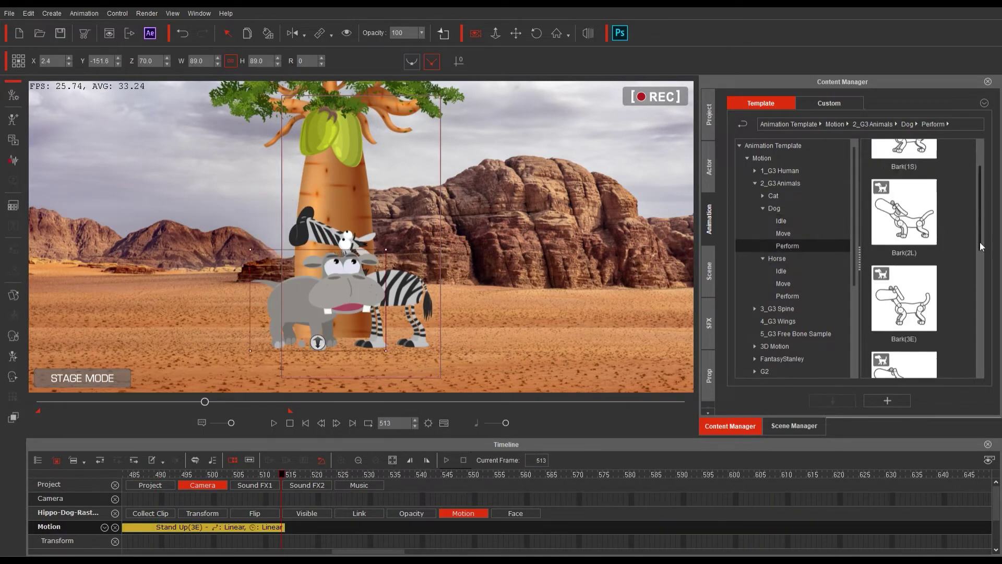
double_click(908, 275)
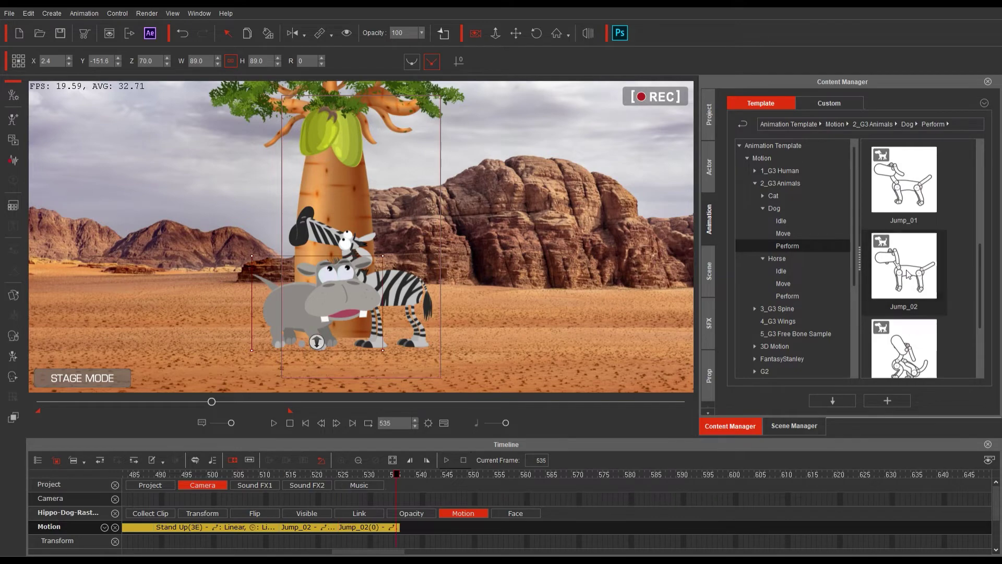
key(ctrl+z)
key(ctrl+z)
- Append the Dog Perform motion Jump_01 to the hippo's sequence and undo the surplus repeats
click(415, 425)
double_click(916, 198)
double_click(916, 199)
double_click(916, 198)
key(ctrl+z)
key(ctrl+z)
- Select the zebra and preview the combined zebra and hippo animation
click(412, 293)
click(274, 423)
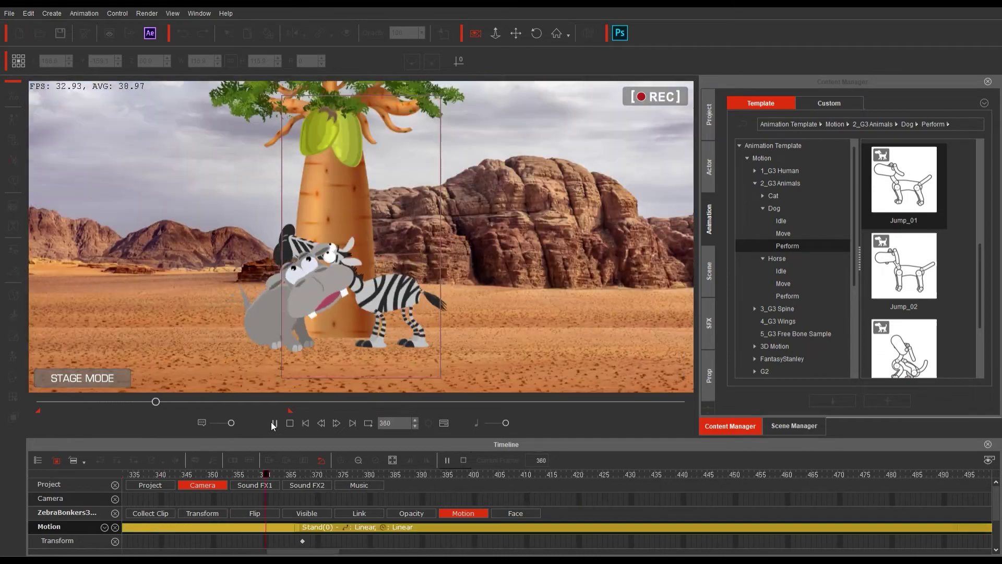
click(290, 423)
- Scale the hippo down to 70.5, move it to about X 16.8 at frame 1, and preview the scene through the camera
click(475, 33)
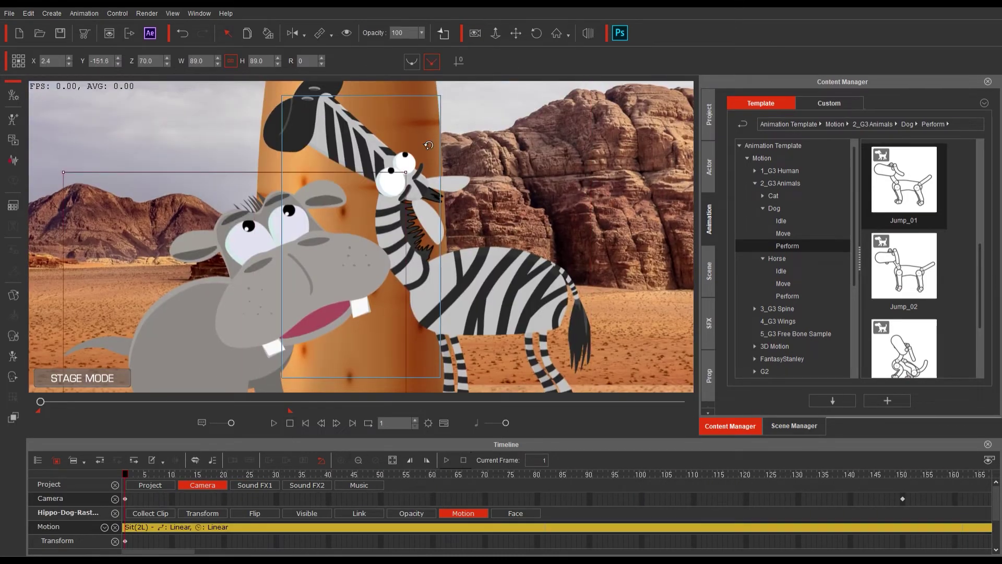
scroll(429, 145, down, 3)
drag(393, 191, 367, 229)
drag(247, 320, 267, 320)
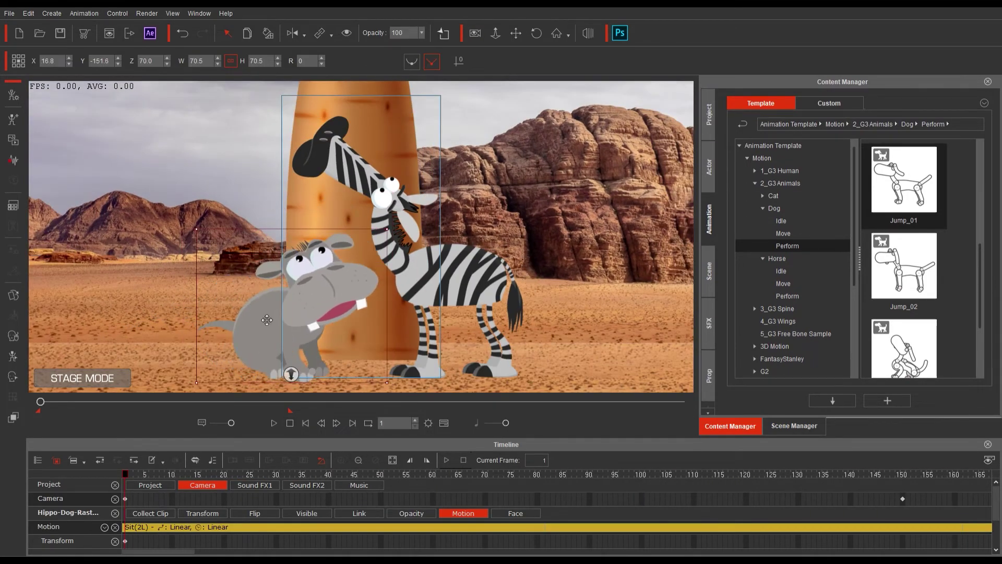
click(273, 423)
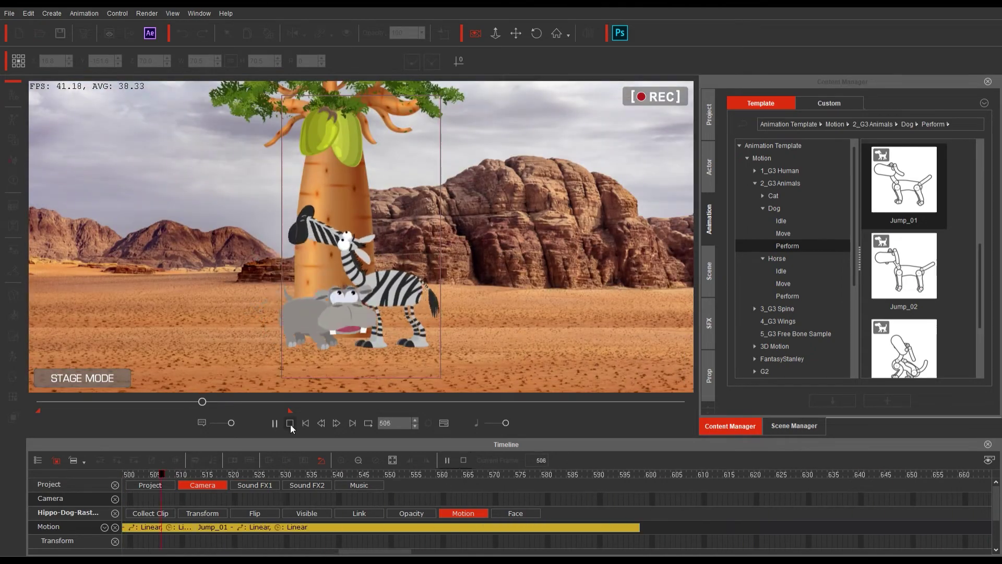
click(290, 423)
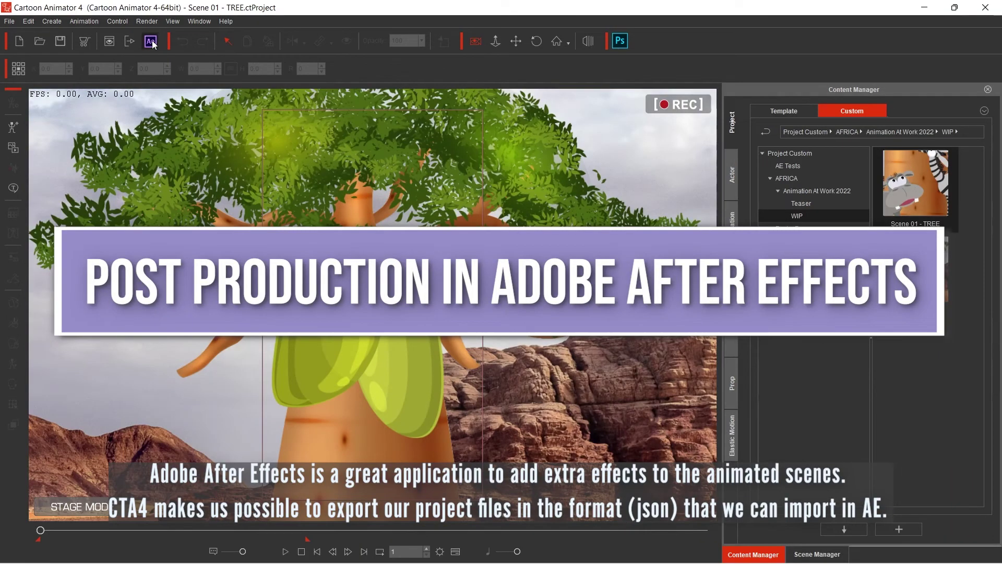
- Set up the After Effects export with frame size Others, the ratio unlocked and an output size of 1080 x 1920
click(150, 42)
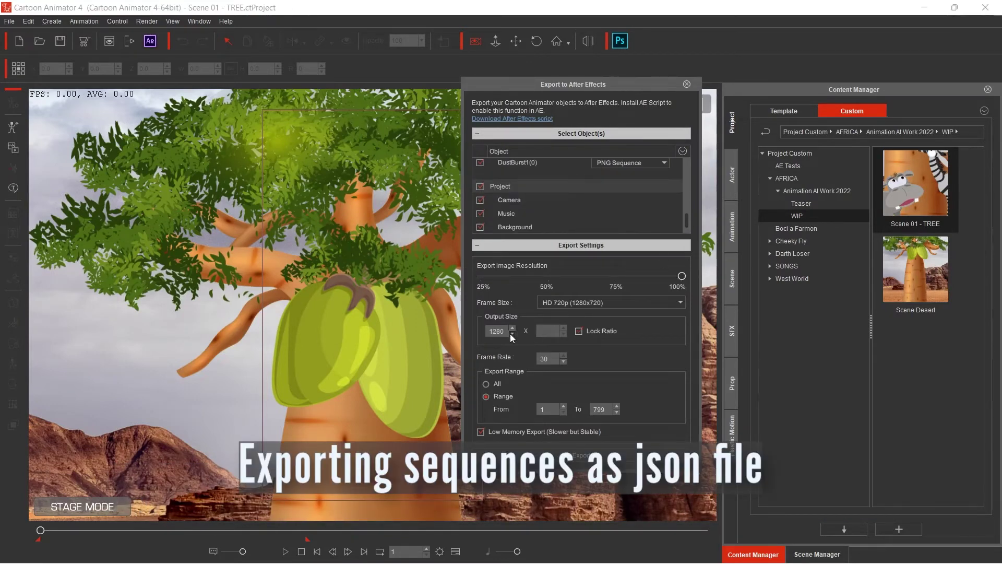
click(590, 302)
click(594, 340)
click(575, 301)
click(577, 342)
click(579, 331)
text(1920)
double_click(497, 332)
text(1080)
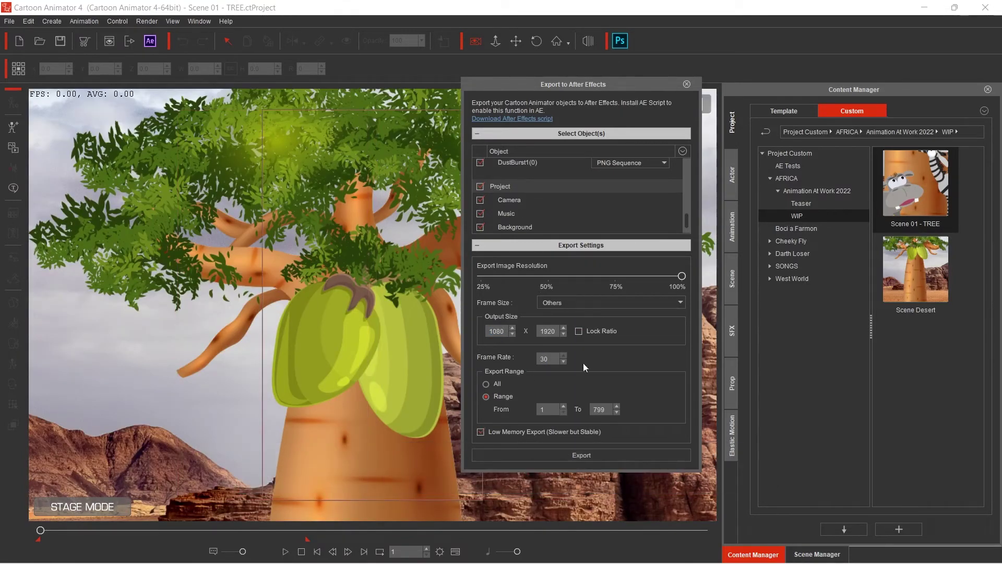
- Export the project as a JSON file into the AE folder
scroll(597, 192, up, 1)
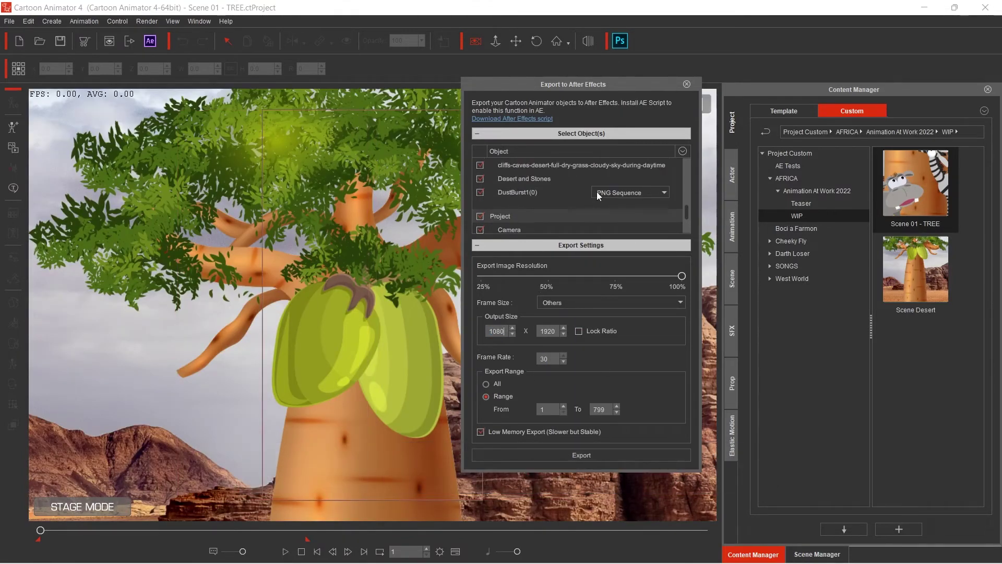
click(580, 455)
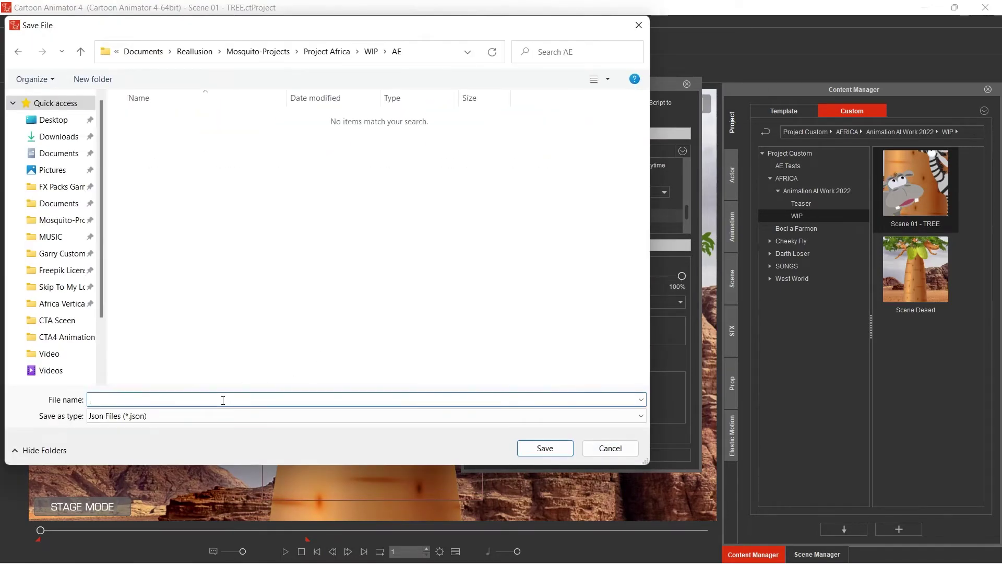
click(545, 448)
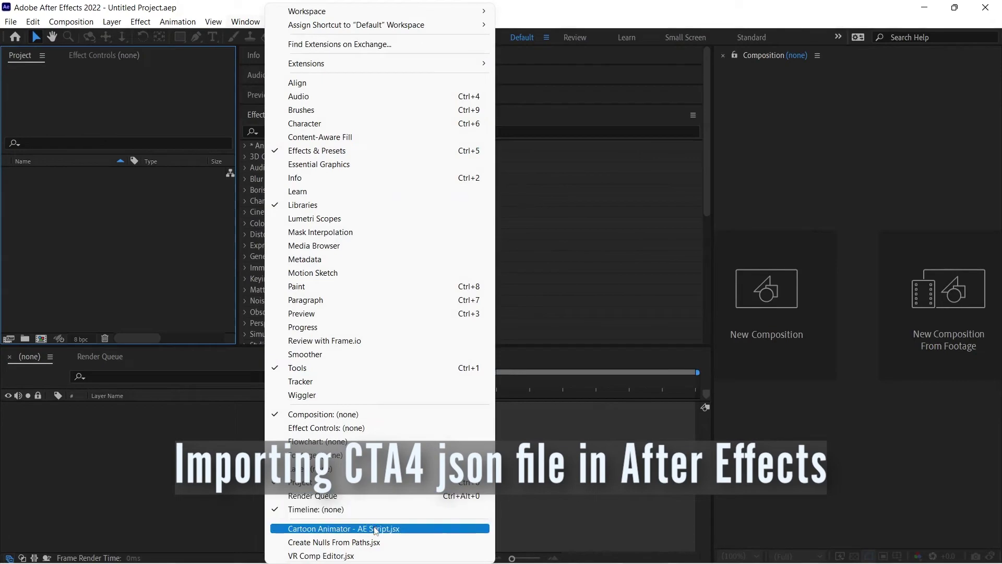
- In After Effects, import the exported JSON project through the Cartoon Animator - AE Script
click(376, 529)
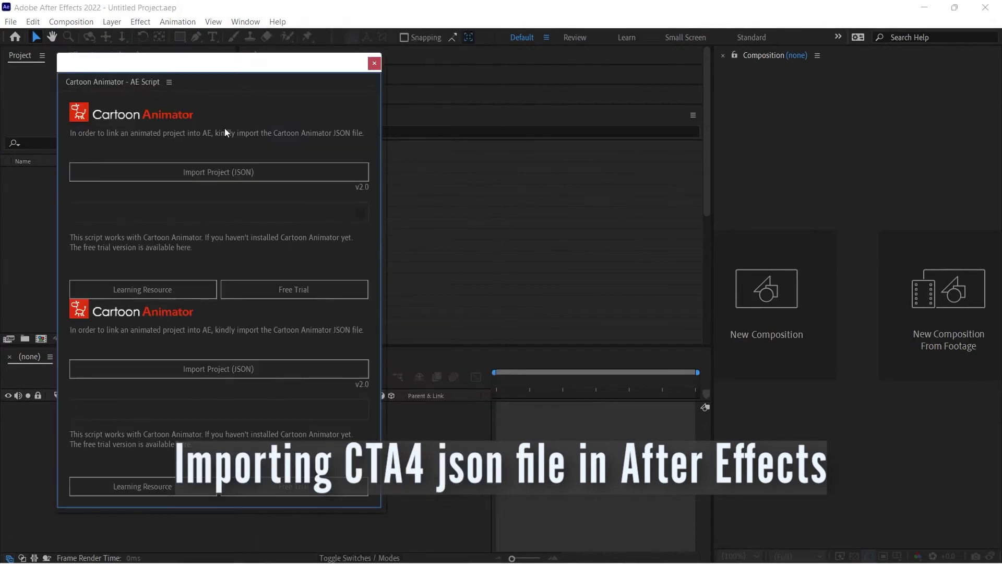
click(225, 172)
click(139, 157)
double_click(140, 155)
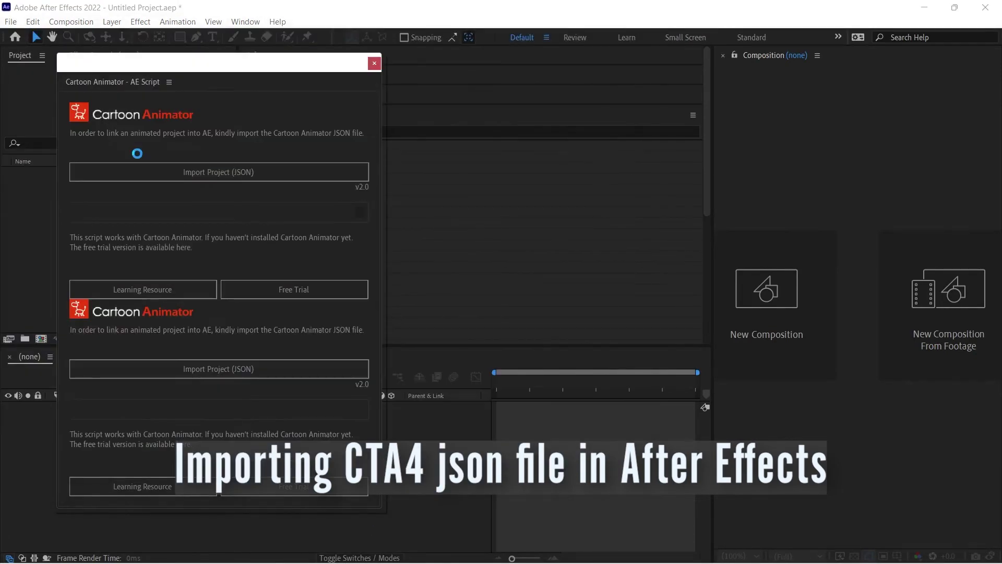
click(544, 340)
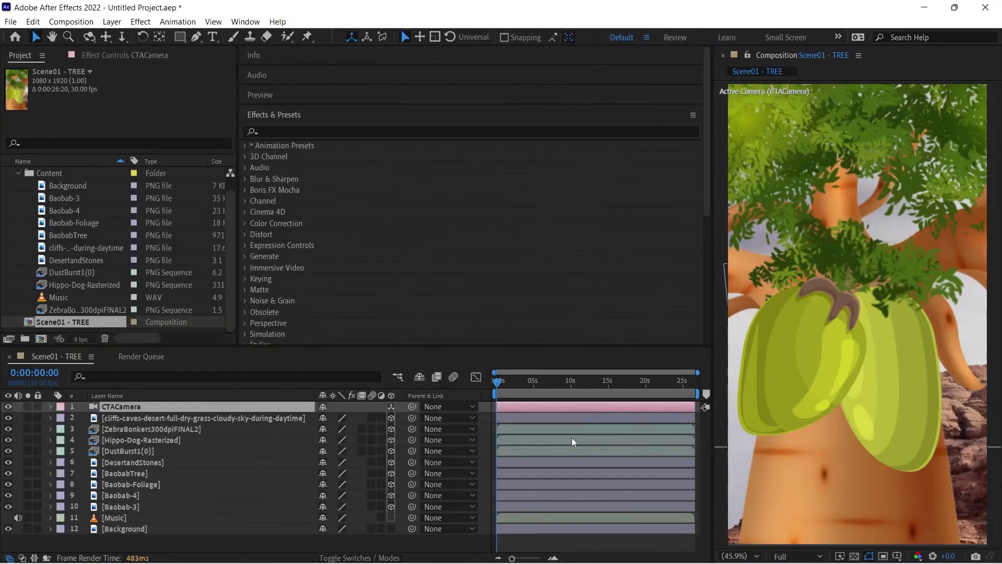
- Move to 0:00:14:02 and apply Camera Lens Blur to the cliffs background layer and the DesertandStones layer
drag(497, 377, 602, 381)
click(186, 418)
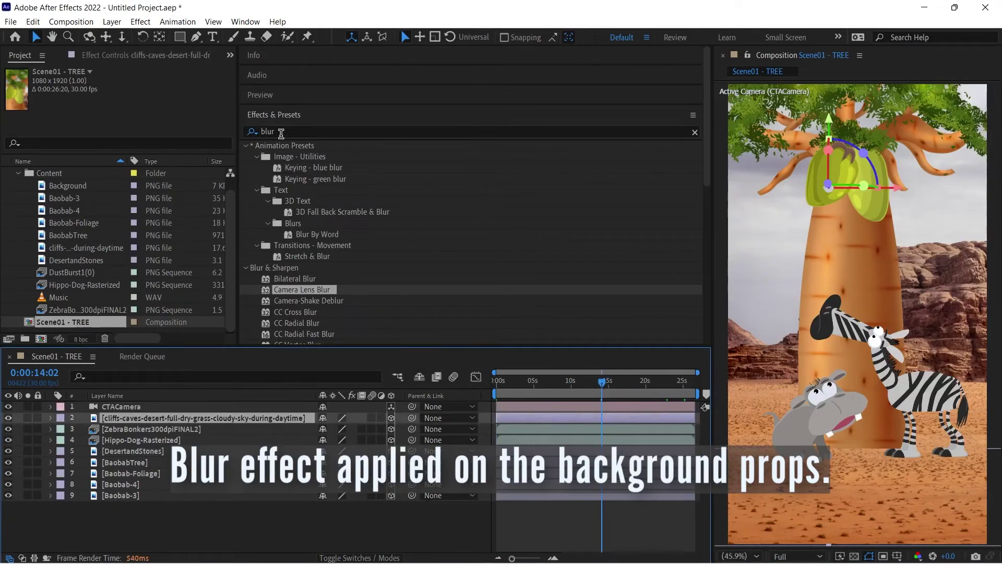
double_click(290, 291)
click(132, 451)
double_click(301, 290)
click(134, 94)
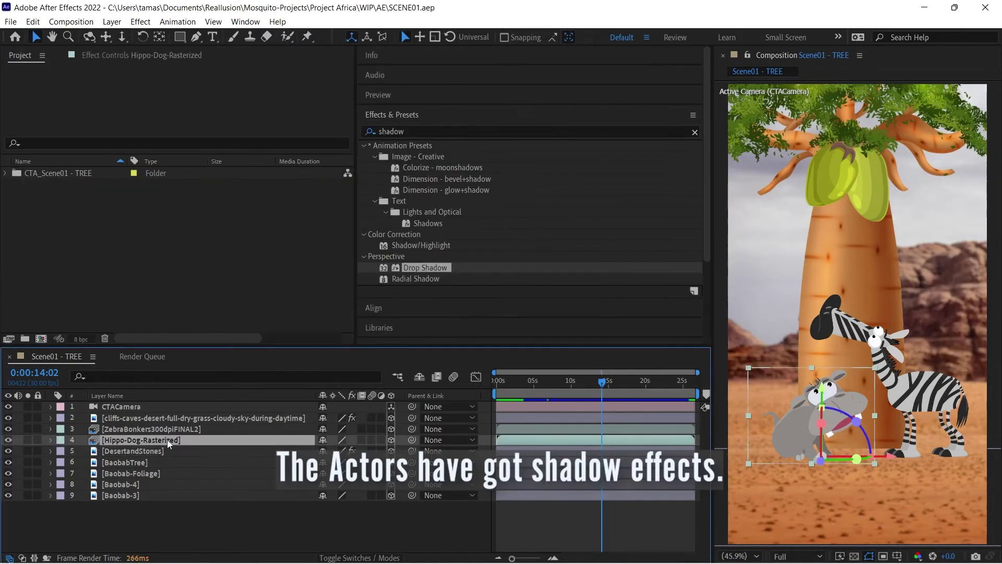
- Duplicate the hippo and zebra layers and rename the copies with SHADOW at the end of their names
right_click(175, 451)
click(179, 430)
key(ctrl+d)
key(Return)
- Apply Drop Shadow with Shadow Only to the hippo's shadow copy and tilt the layer flat onto the ground
click(182, 463)
click(51, 462)
double_click(425, 268)
click(192, 175)
drag(821, 423, 824, 475)
- Apply Drop Shadow with Shadow Only to the zebra's shadow copy and tilt the layer flat onto the ground
click(159, 425)
double_click(413, 268)
click(51, 424)
click(62, 446)
drag(930, 424, 931, 470)
click(191, 176)
- Raise the zebra shadow's softness and lower its opacity, then set the hippo shadow's opacity to 30%
drag(193, 164, 394, 165)
drag(194, 106, 180, 106)
click(51, 425)
click(130, 446)
click(192, 105)
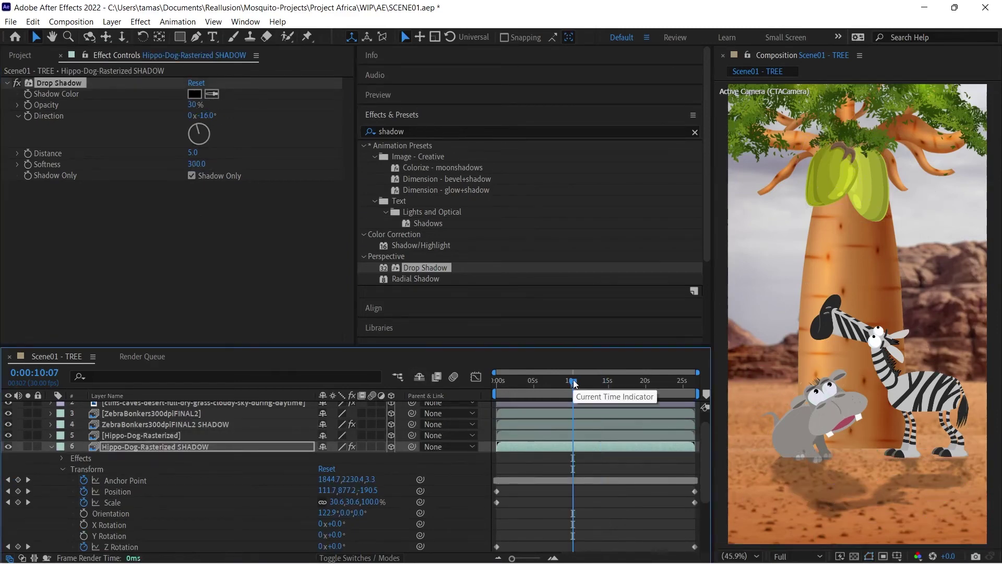
- Preview the animation around the 10-second mark to check how the shadows follow the hippo and zebra
click(573, 381)
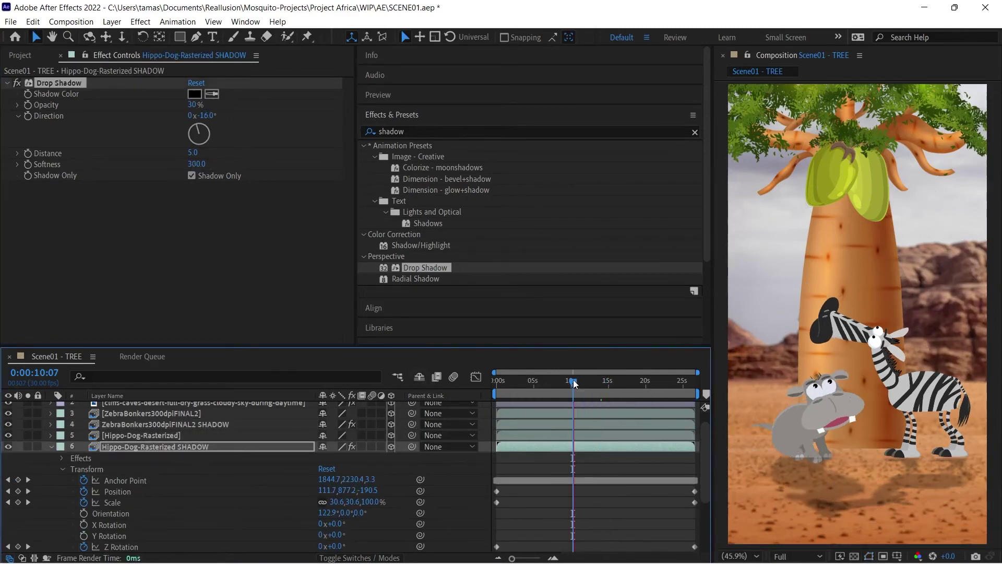
click(603, 381)
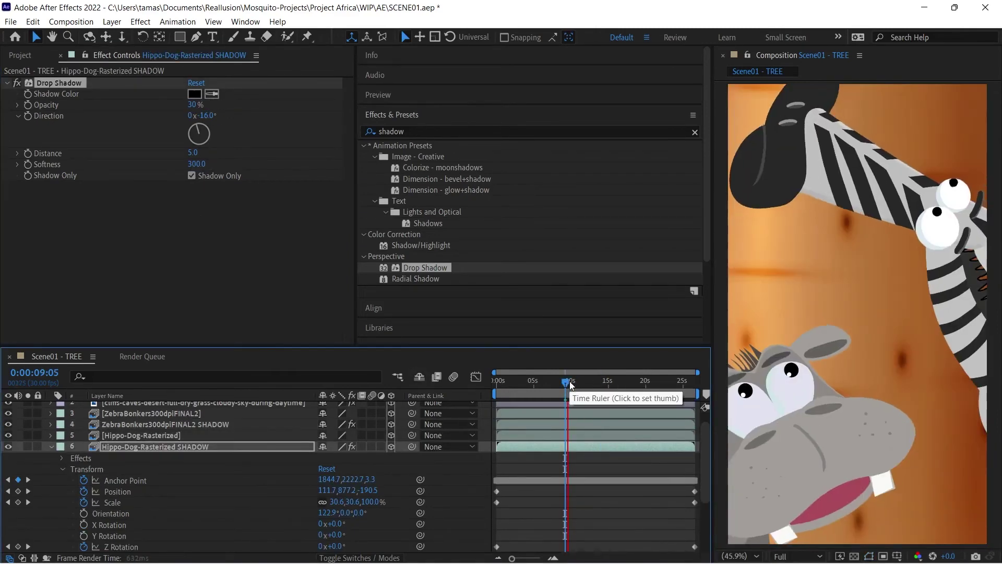
click(569, 381)
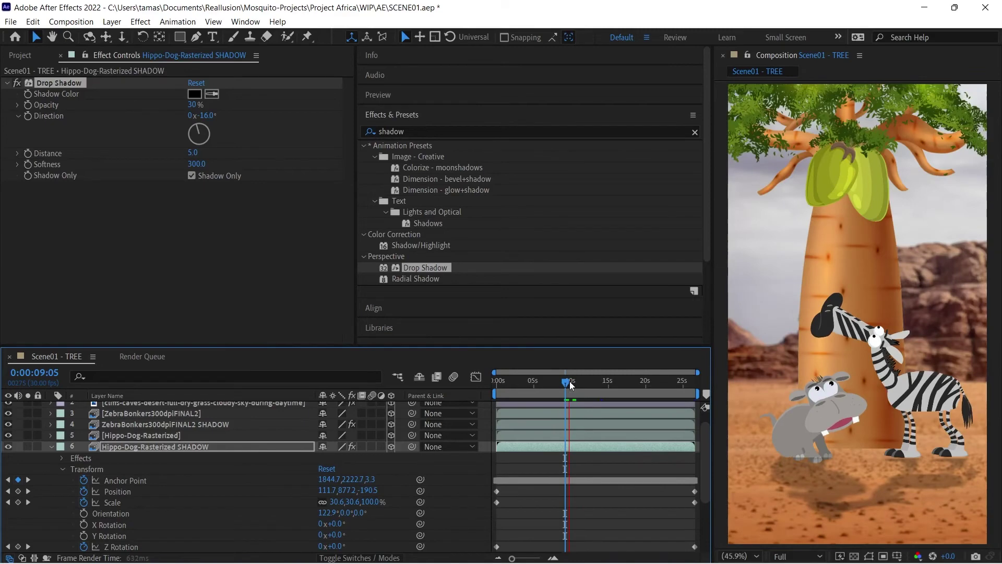
key(space)
key(space)
- Remove the hippo shadow's Anchor Point, Position and Scale keyframes, shift its Z position to -157.5, and check the animation
click(83, 491)
click(84, 502)
click(84, 480)
drag(371, 491, 395, 491)
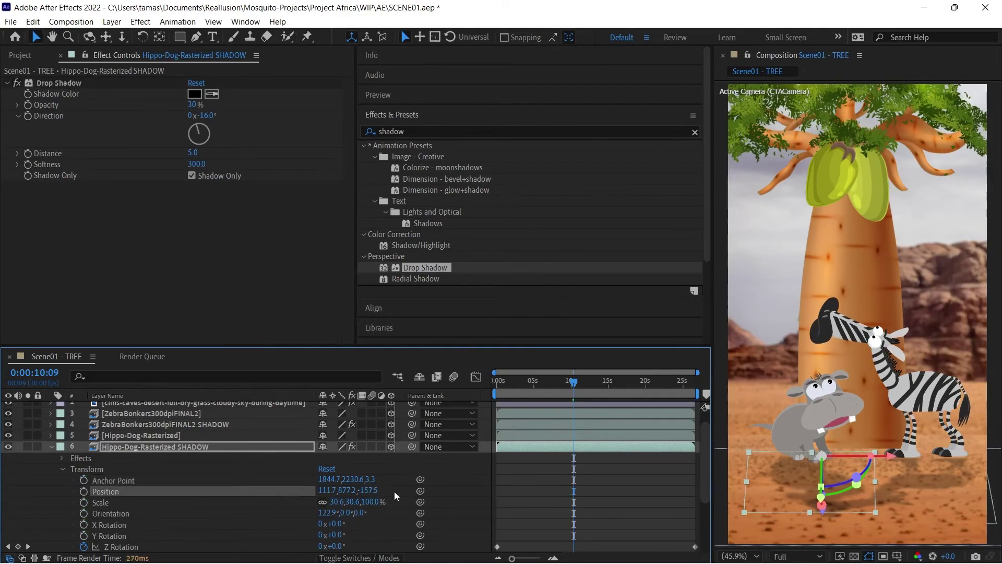
drag(632, 384, 641, 385)
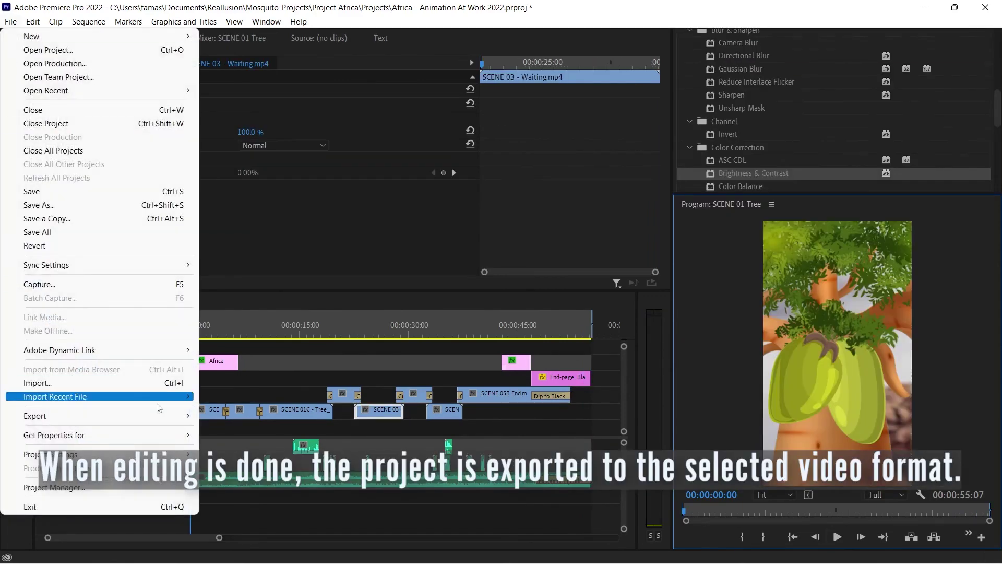
- In Premiere Pro, export the SCENE 01 Tree sequence as H.264 video "Animation At Work 2022 - Afrika Teaser - Entry For Cartoon Animator Contest .mp4"
mouse_move(104, 416)
click(224, 264)
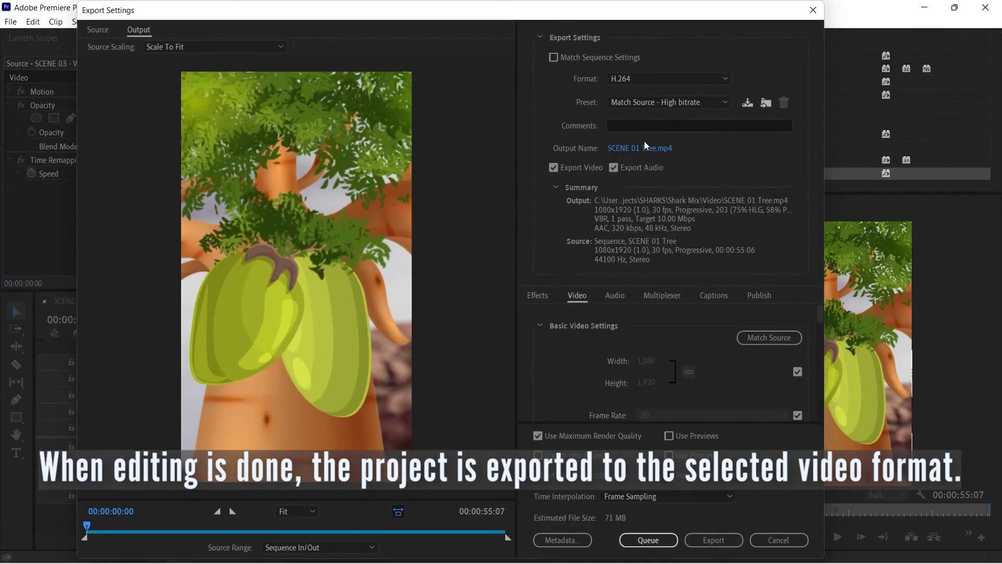
click(645, 146)
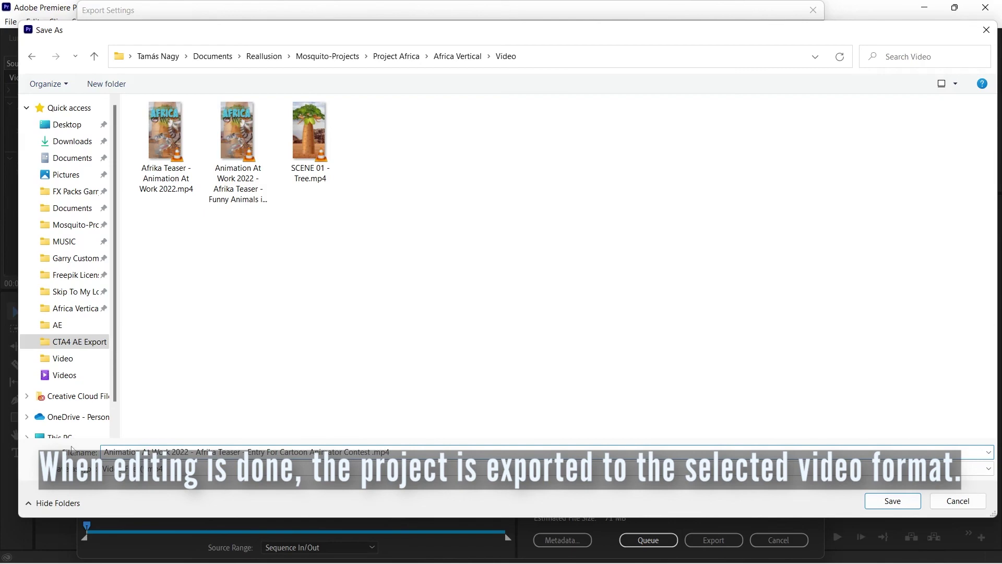
drag(384, 448, 89, 452)
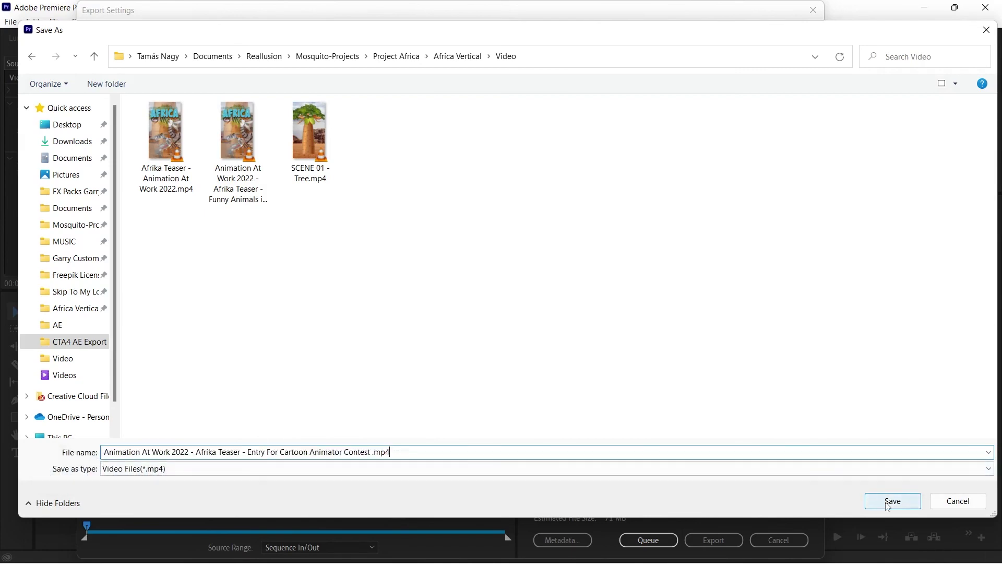
click(887, 502)
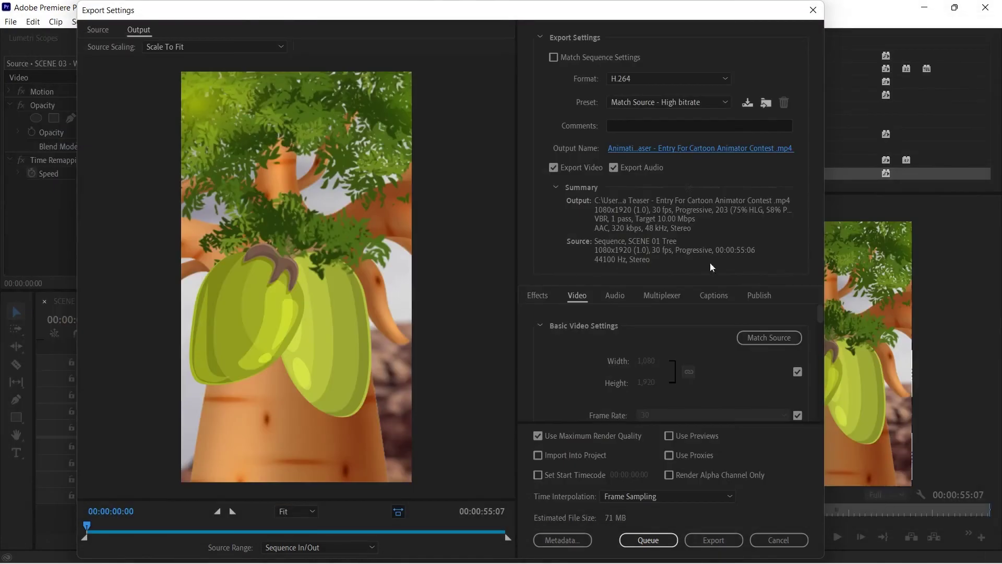
click(711, 539)
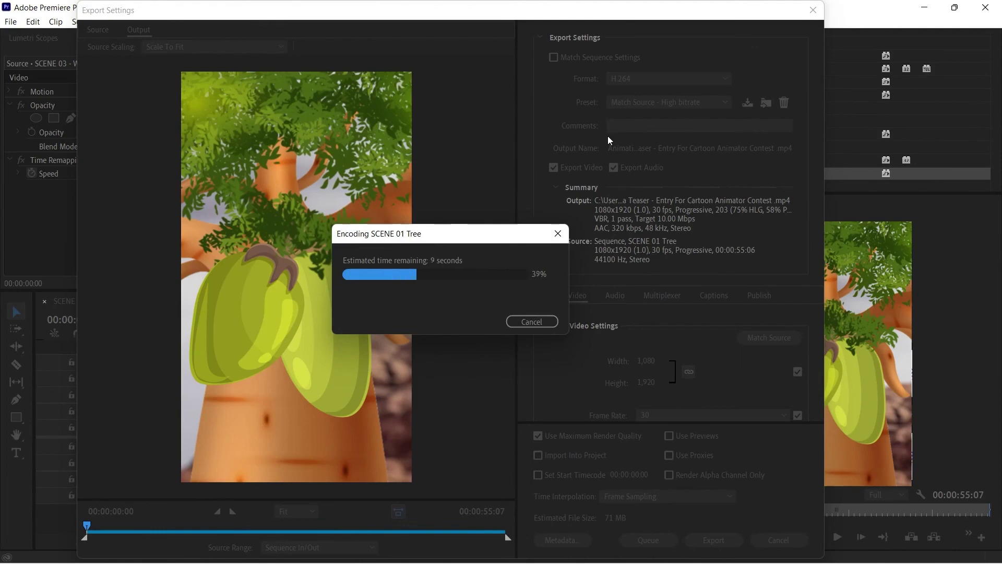